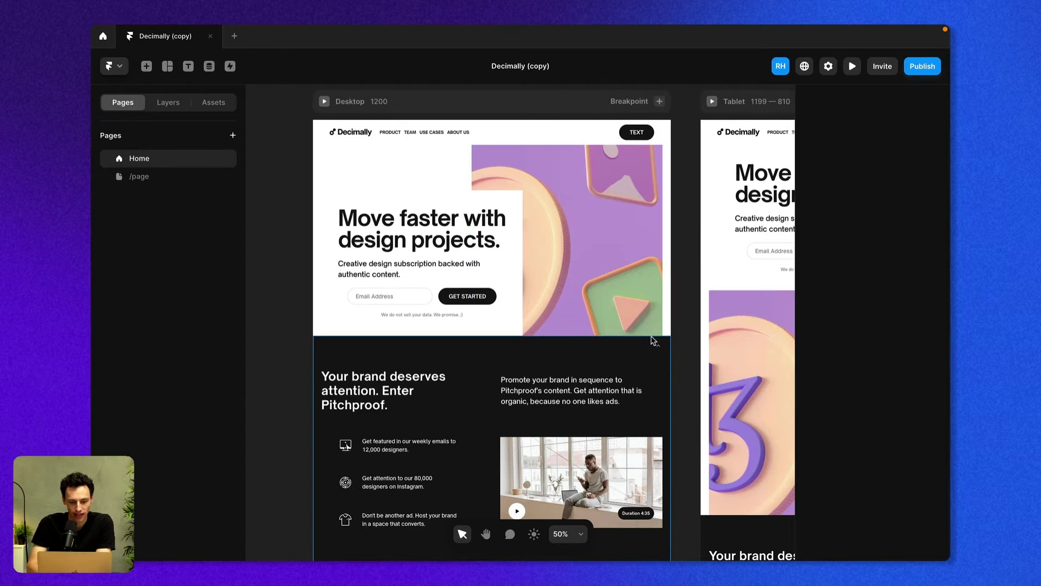
Add the sample Blog collection to the project's CMS.
scroll(651, 339, down, 15)
scroll(653, 340, up, 15)
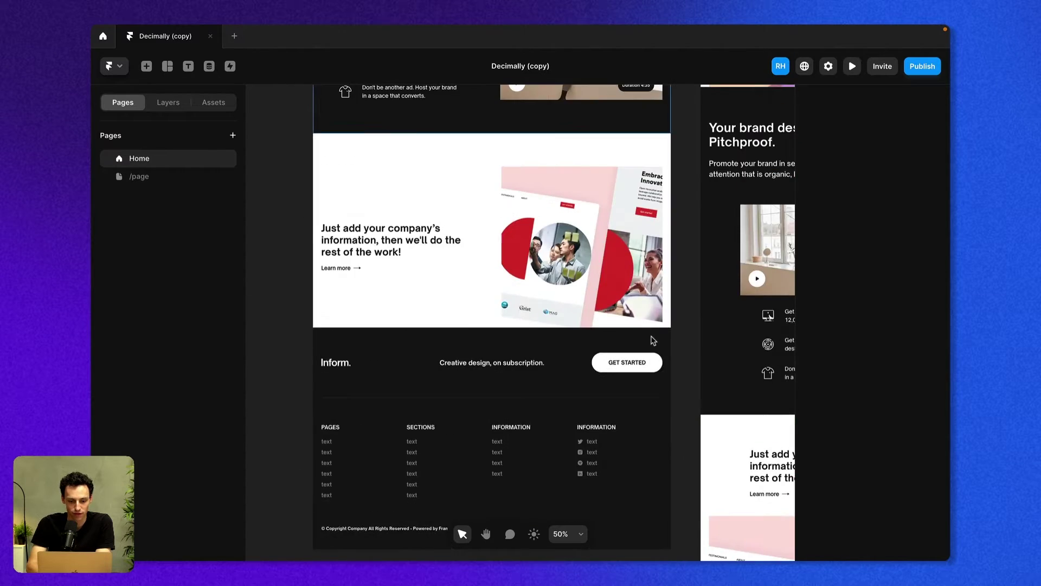
scroll(646, 348, down, 5)
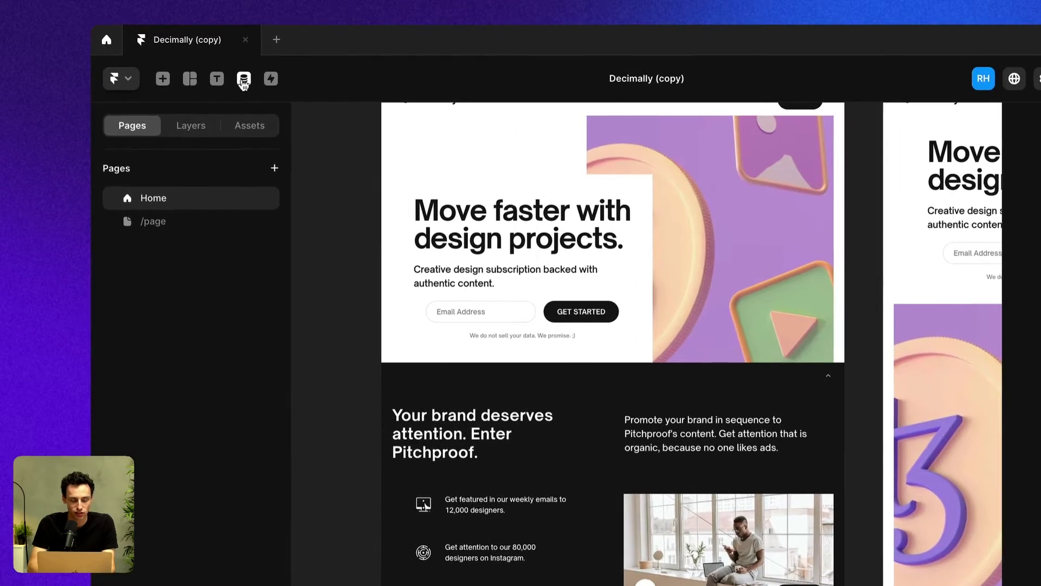
click(244, 80)
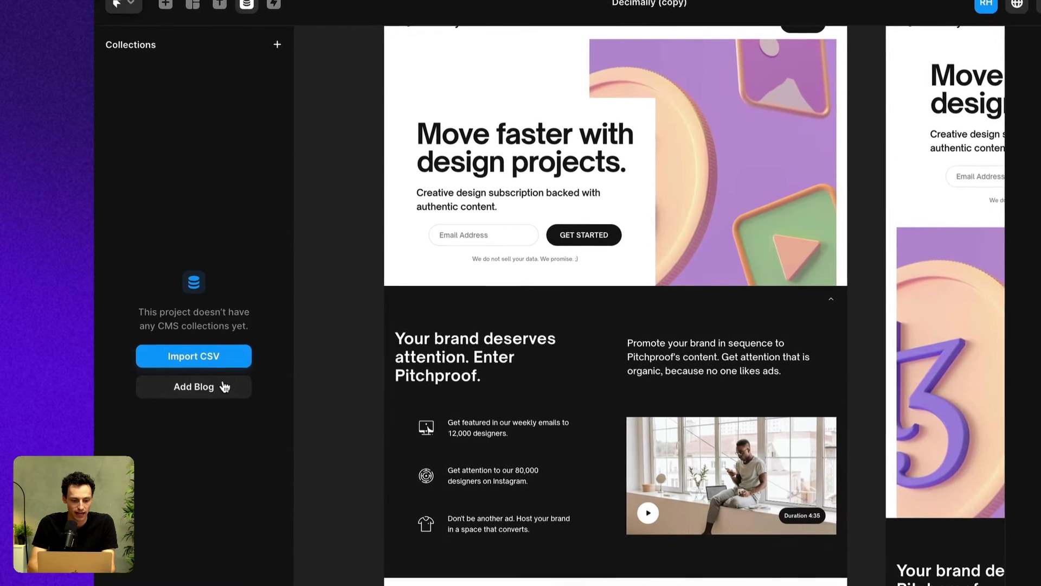
click(220, 459)
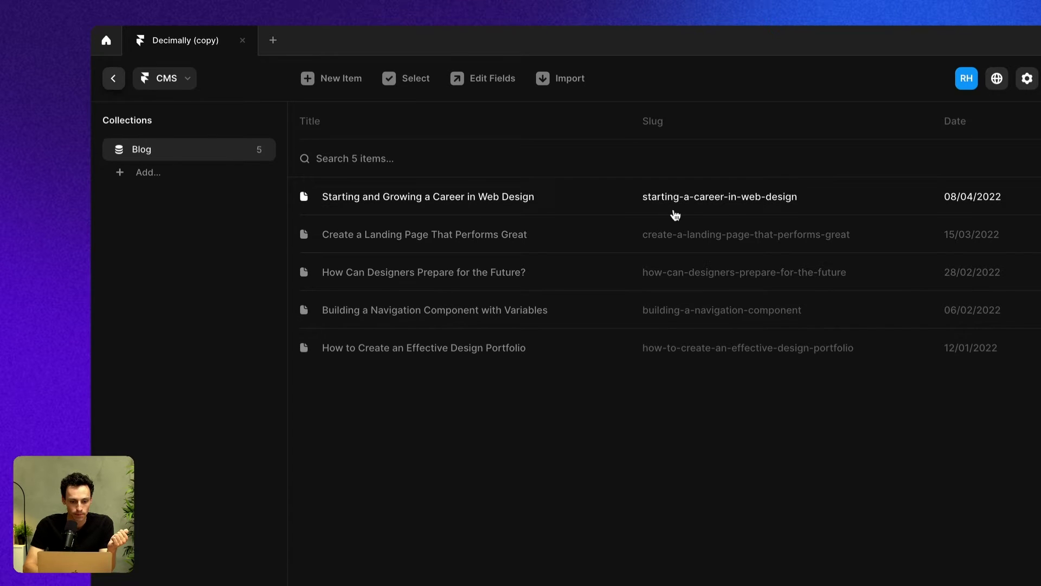
Open the "Starting and Growing a Career in Web Design" blog item and examine its slug, date, image and content fields.
click(537, 200)
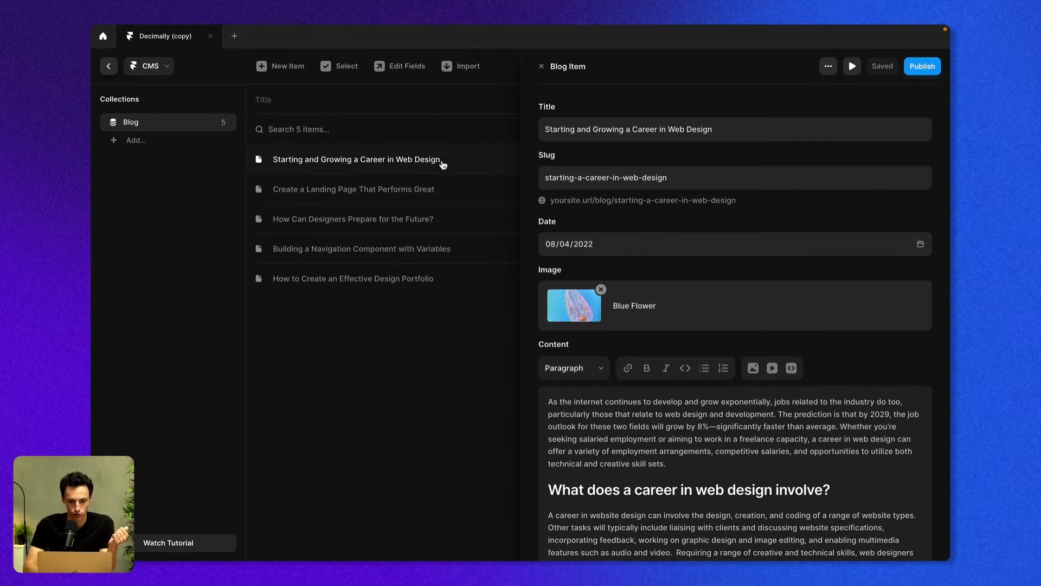
scroll(810, 221, down, 6)
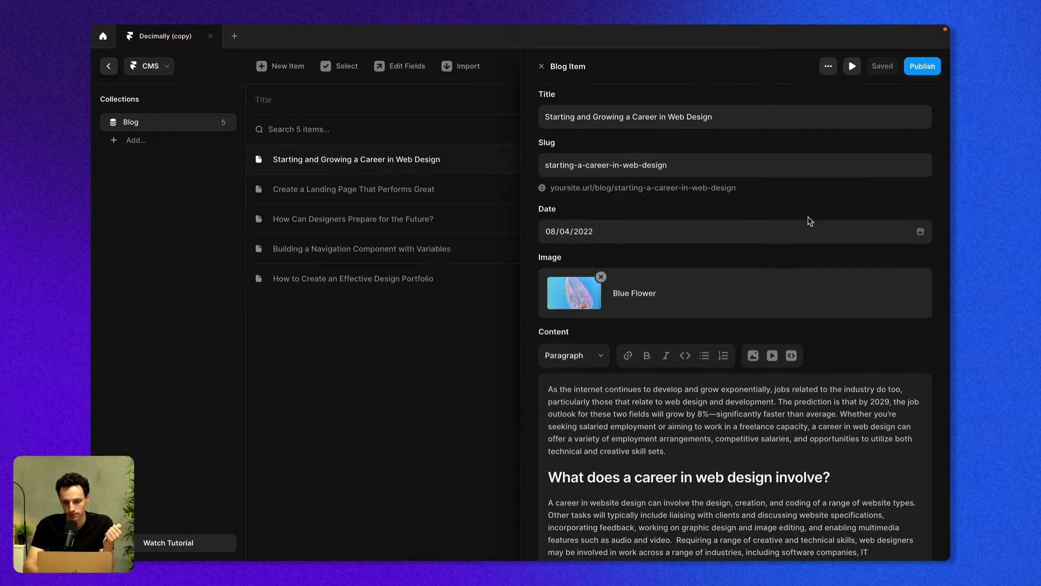
scroll(808, 217, up, 6)
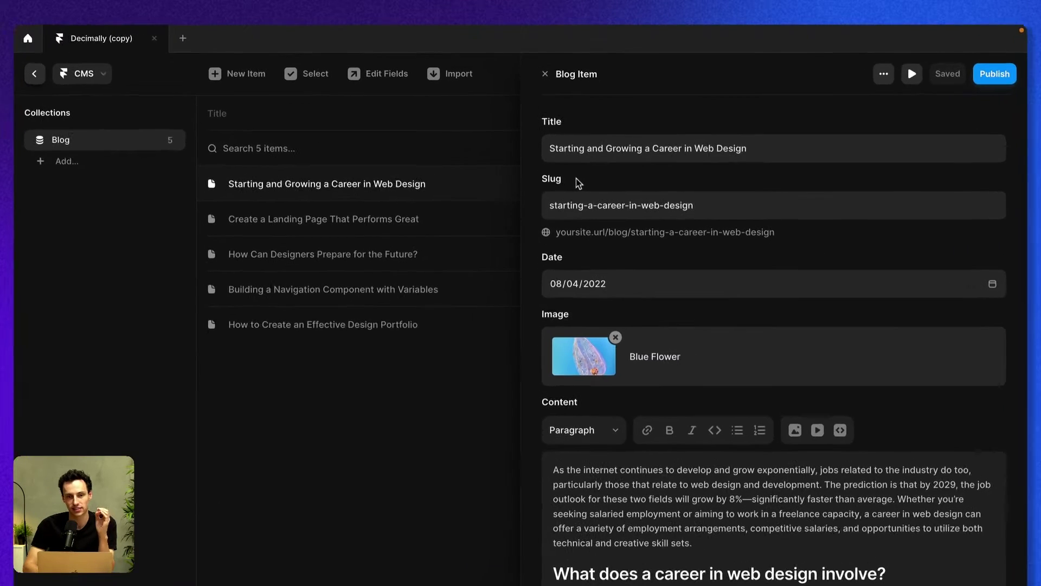
drag(634, 239, 804, 247)
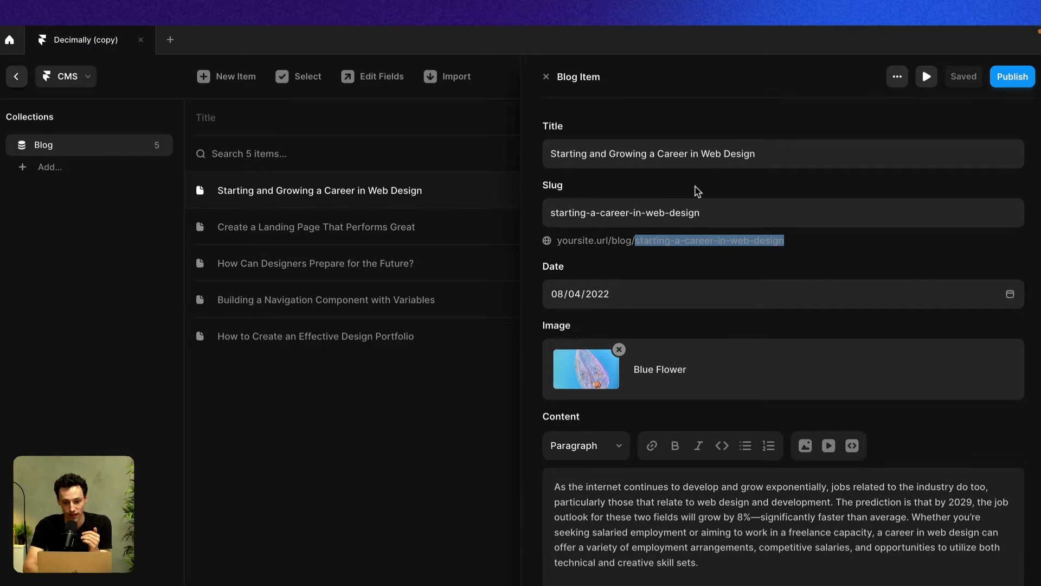
click(675, 211)
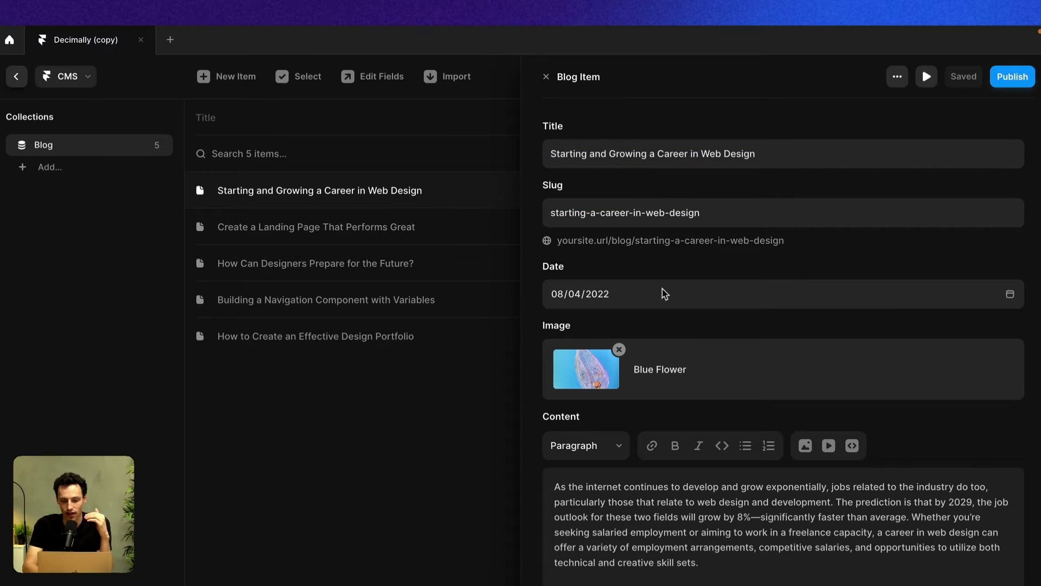
scroll(702, 315, down, 3)
scroll(699, 317, up, 3)
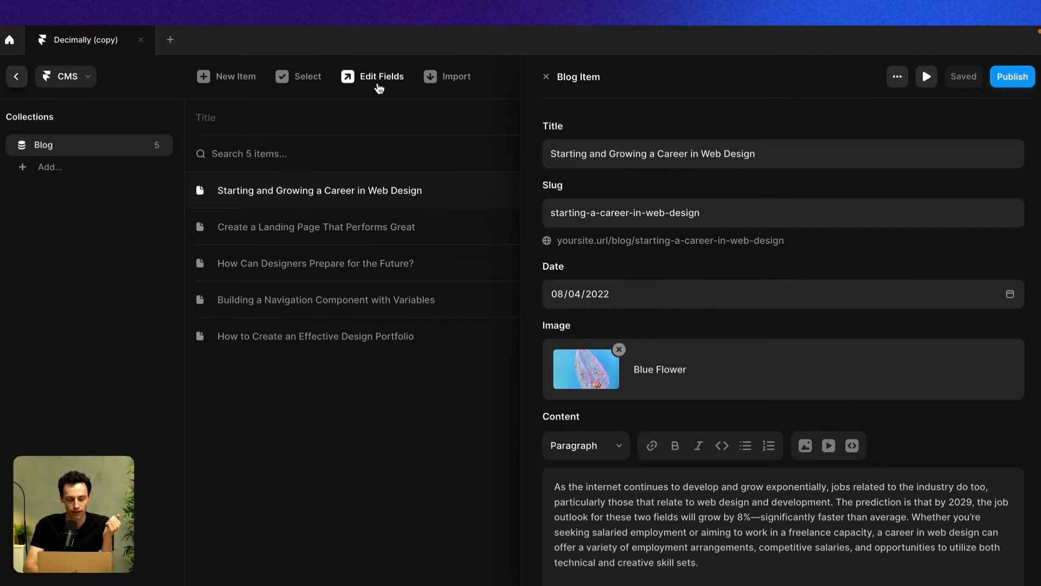
Add an image field named "Author Image" to the Blog collection's fields.
click(379, 87)
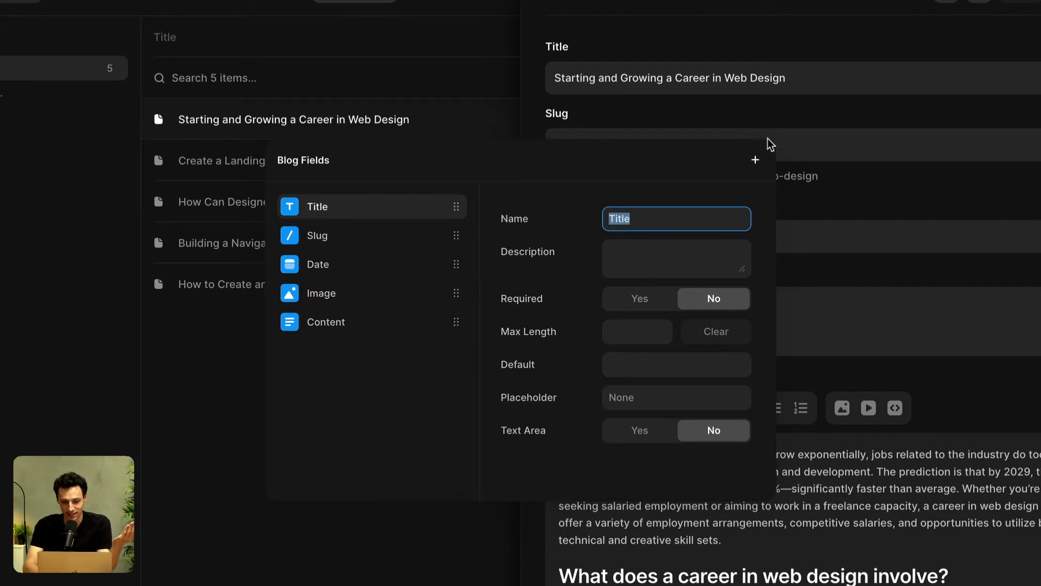
click(754, 161)
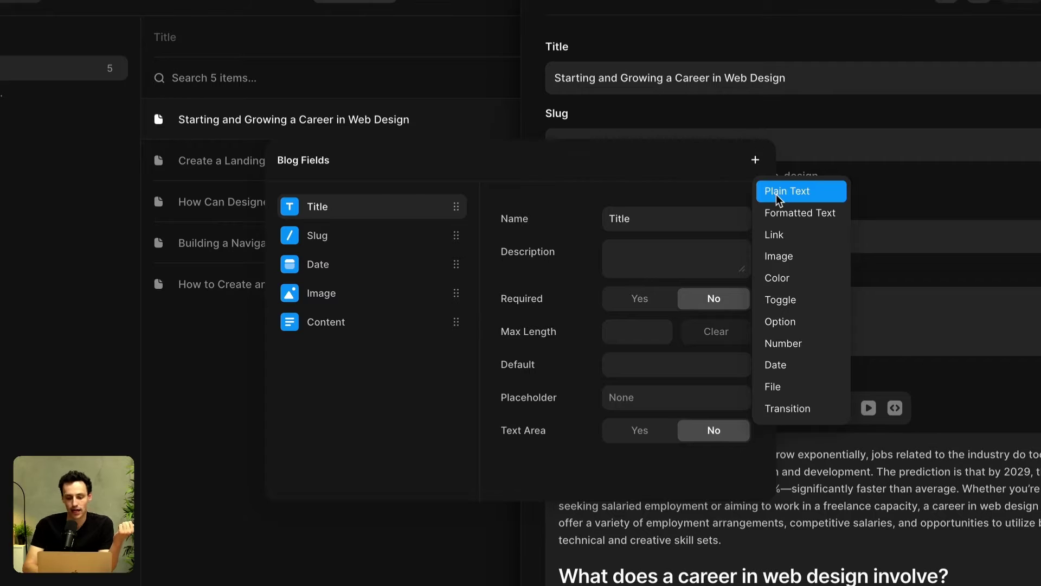
click(786, 254)
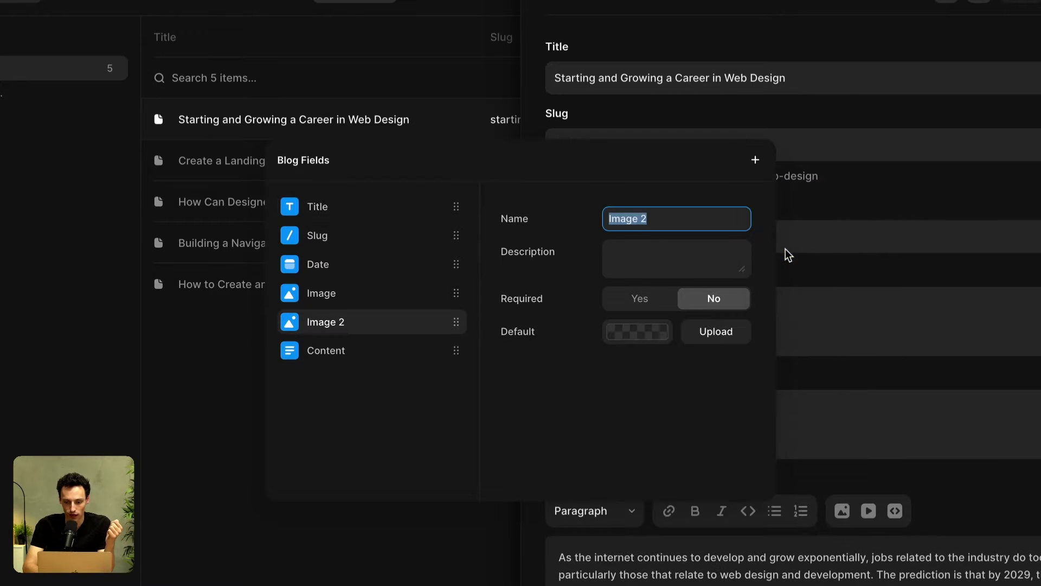
text(p)
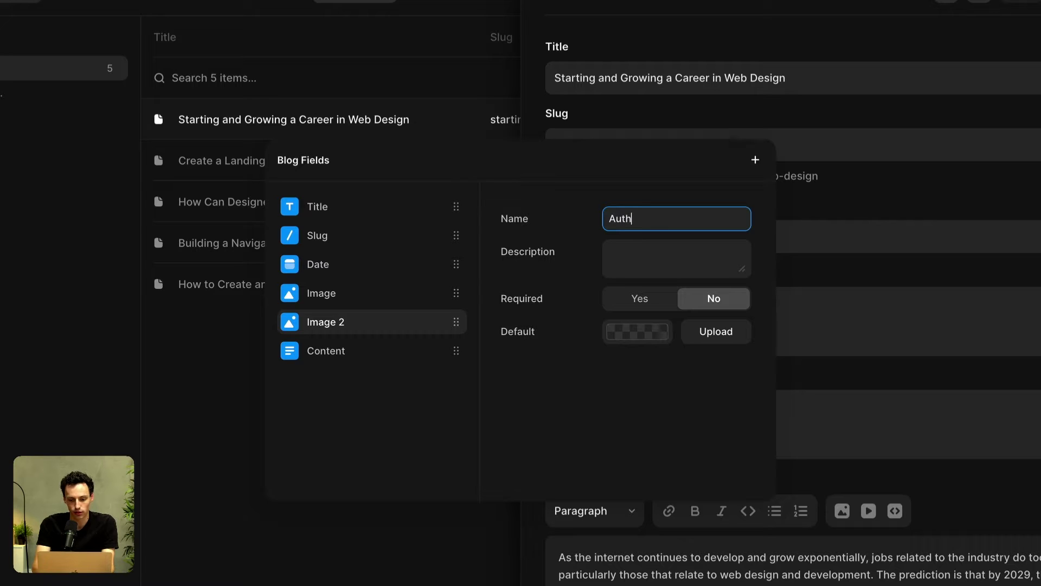
text(uthor Image)
click(358, 442)
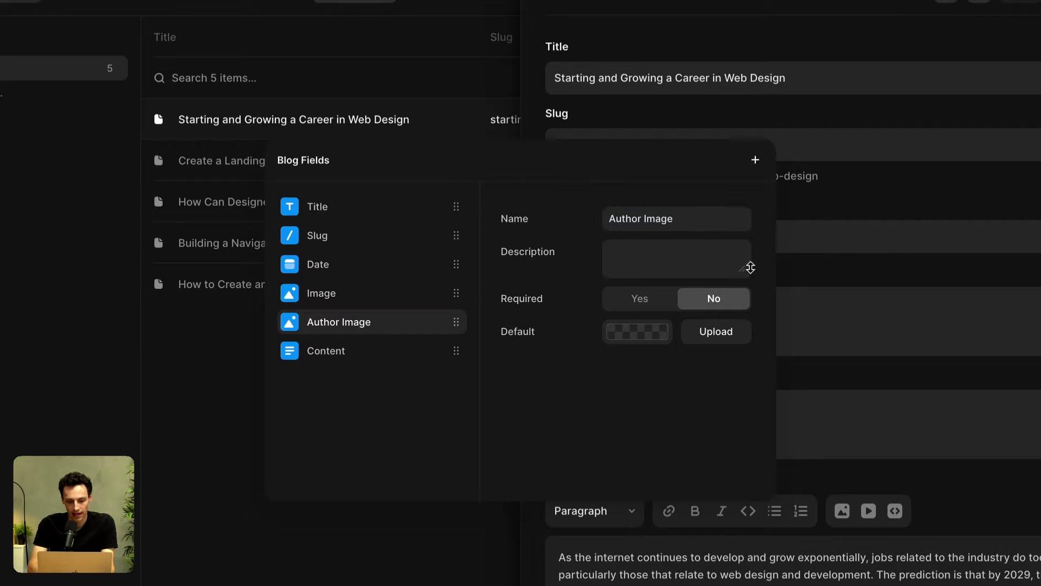
Add a plain text field named "Author Name" to the Blog collection, place it above Author Image, and close the field editor.
click(755, 160)
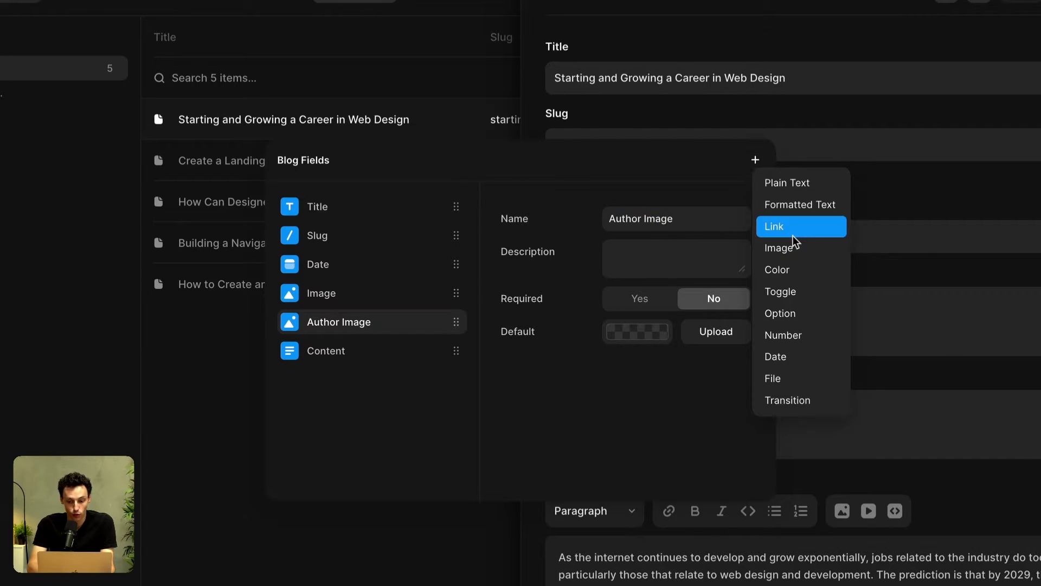
click(786, 183)
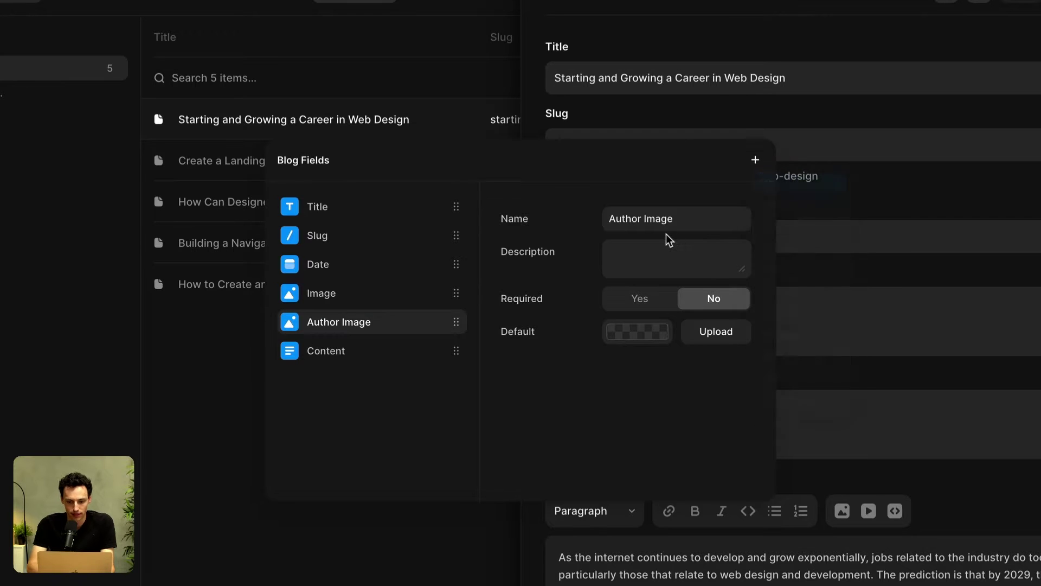
text(Author Name)
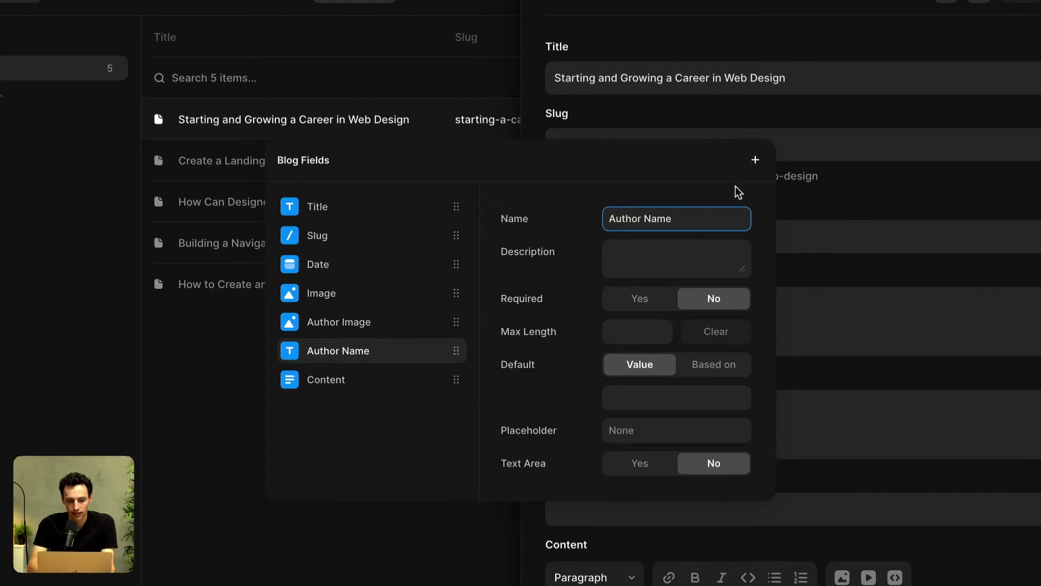
click(755, 160)
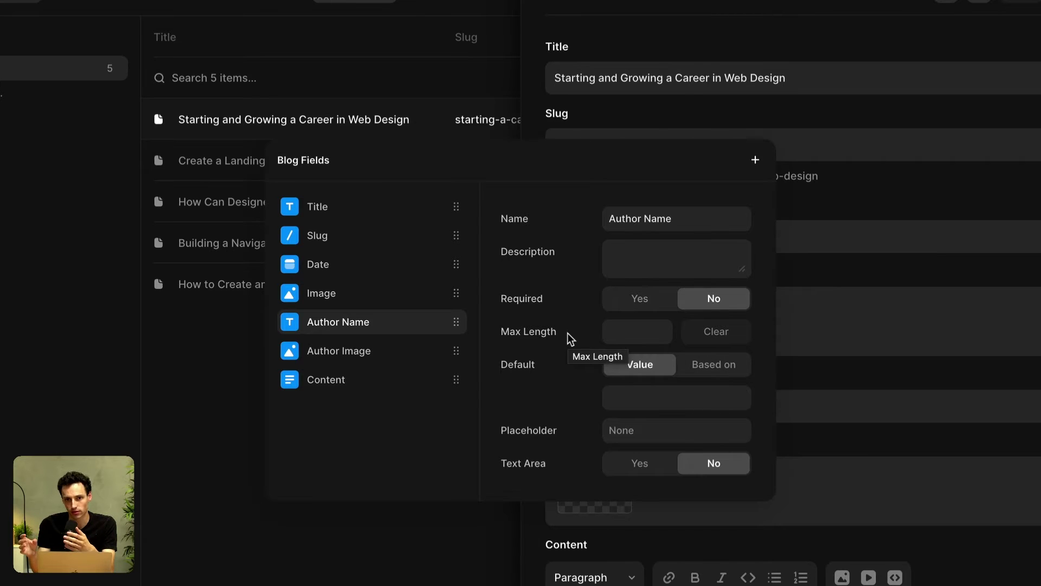
click(381, 110)
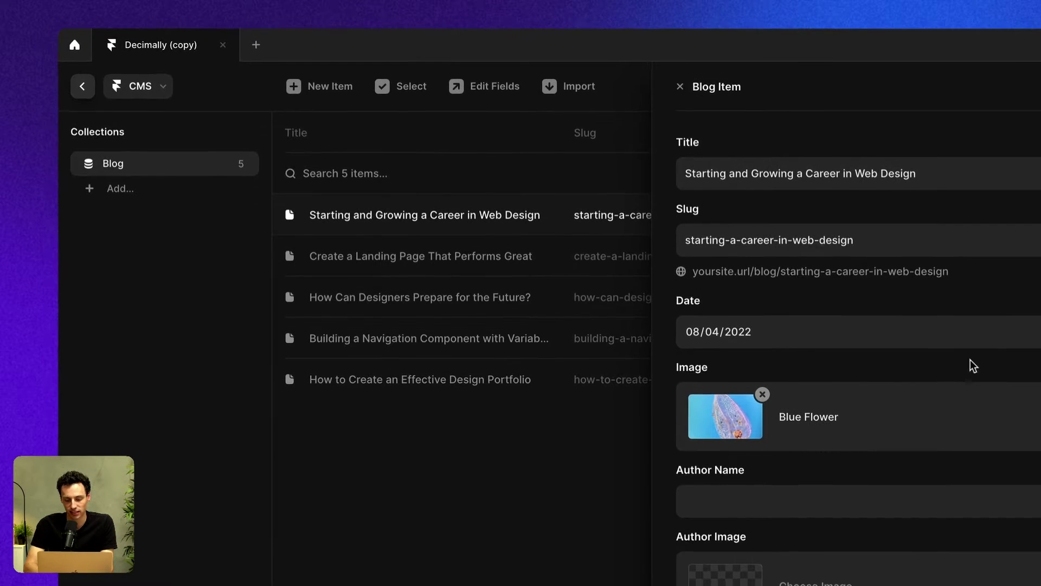
Enter the author's name for the web design career post and set a black-and-white portrait from an Unsplash "person" search as Author Image.
scroll(925, 229, down, 3)
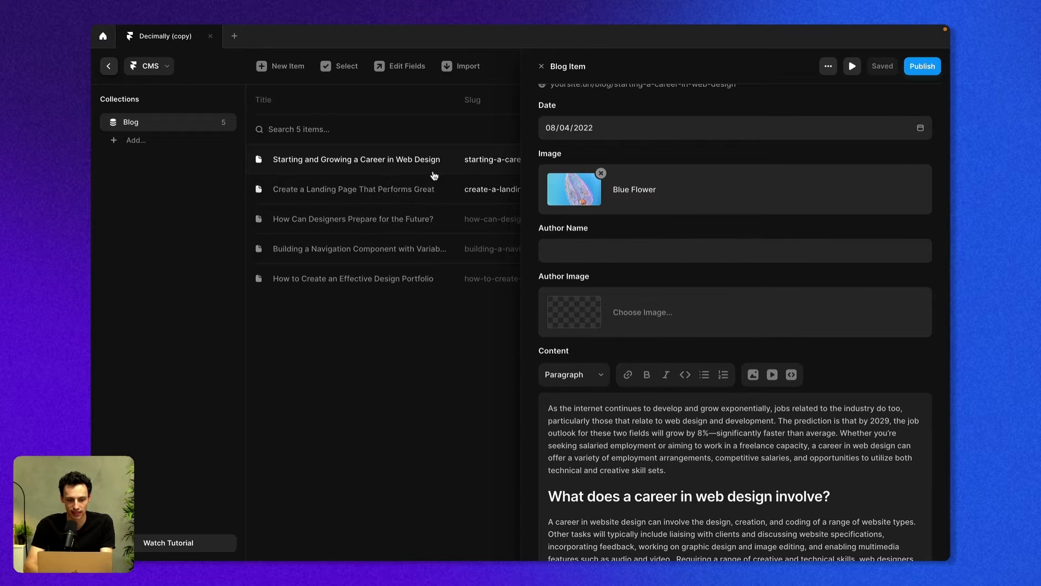
click(599, 260)
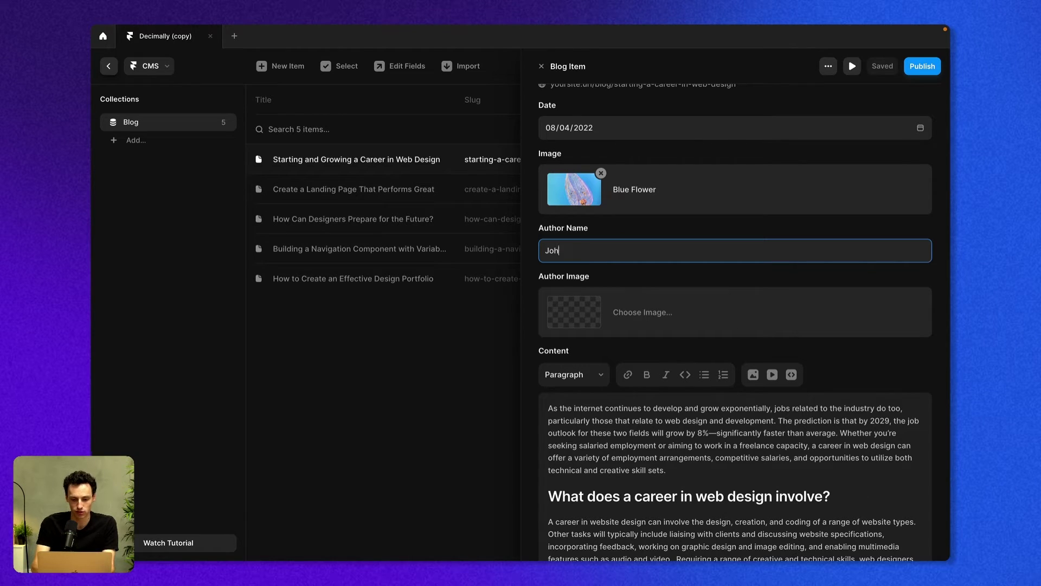
click(588, 325)
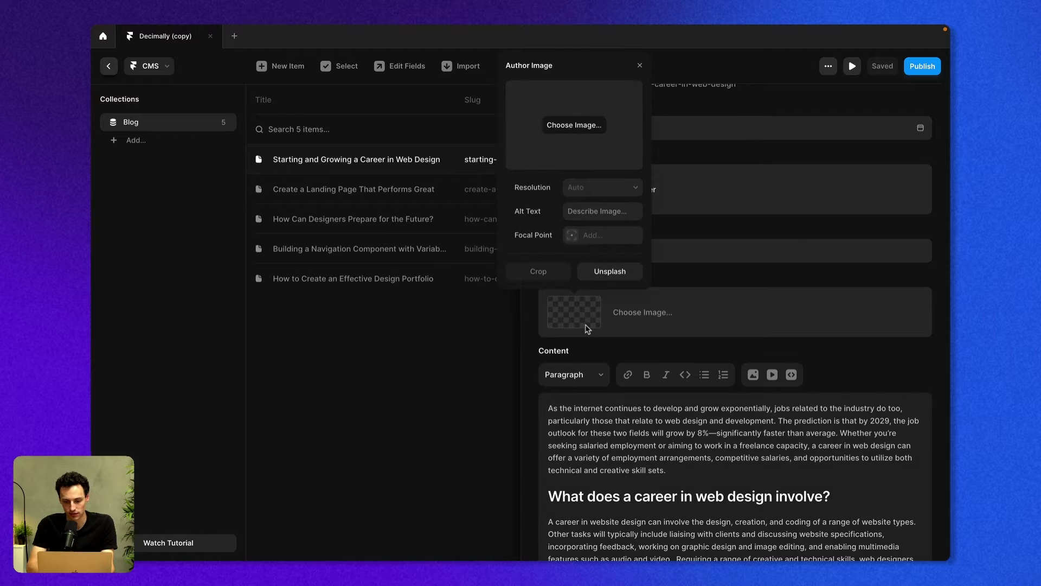
click(599, 270)
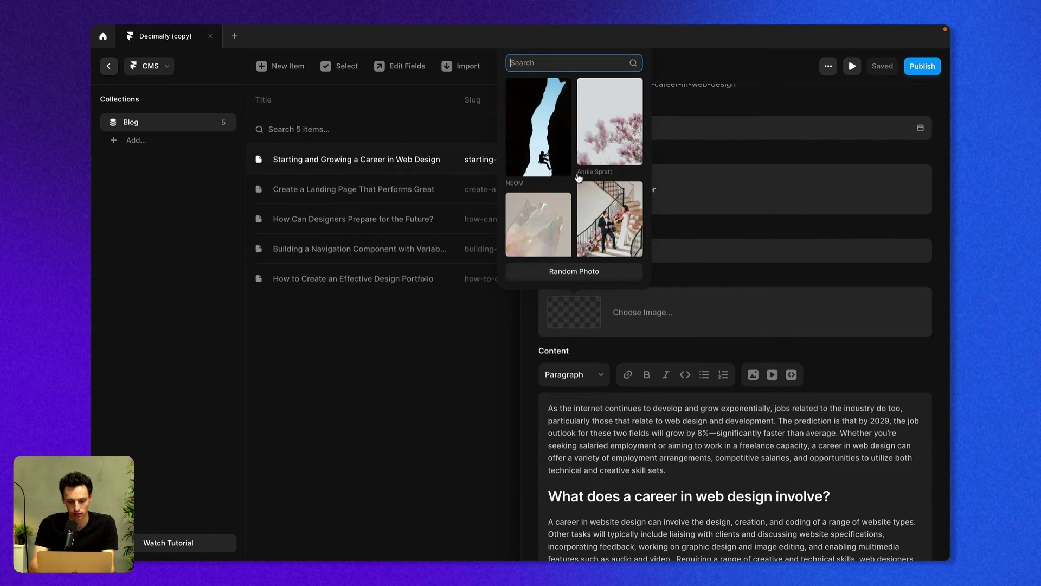
text(person)
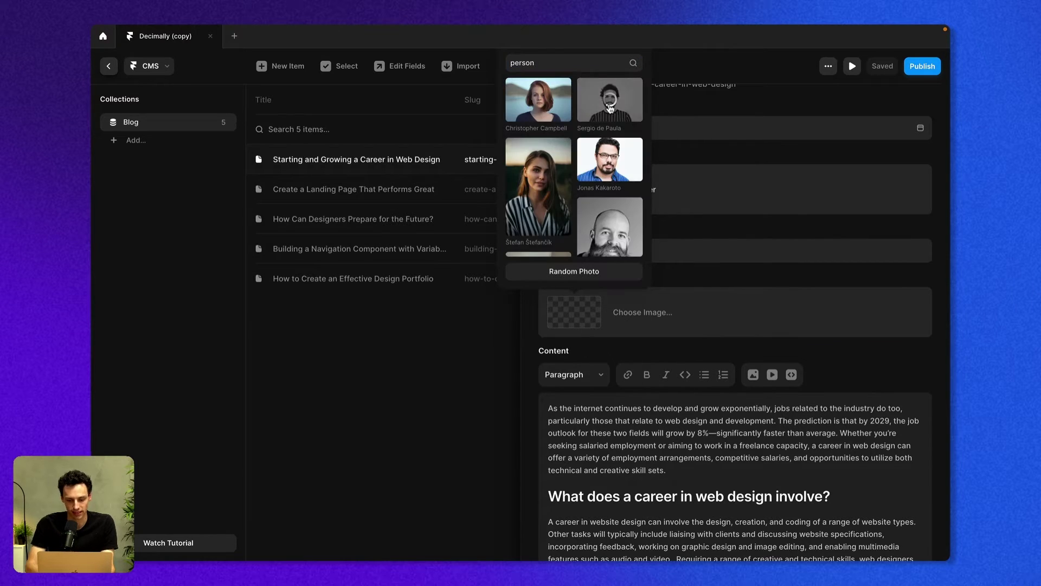
click(610, 109)
Return to the canvas, dismiss the Sample Blog introduction, and examine the /blog index page, its Blog detail page and the collection list.
click(108, 66)
click(108, 66)
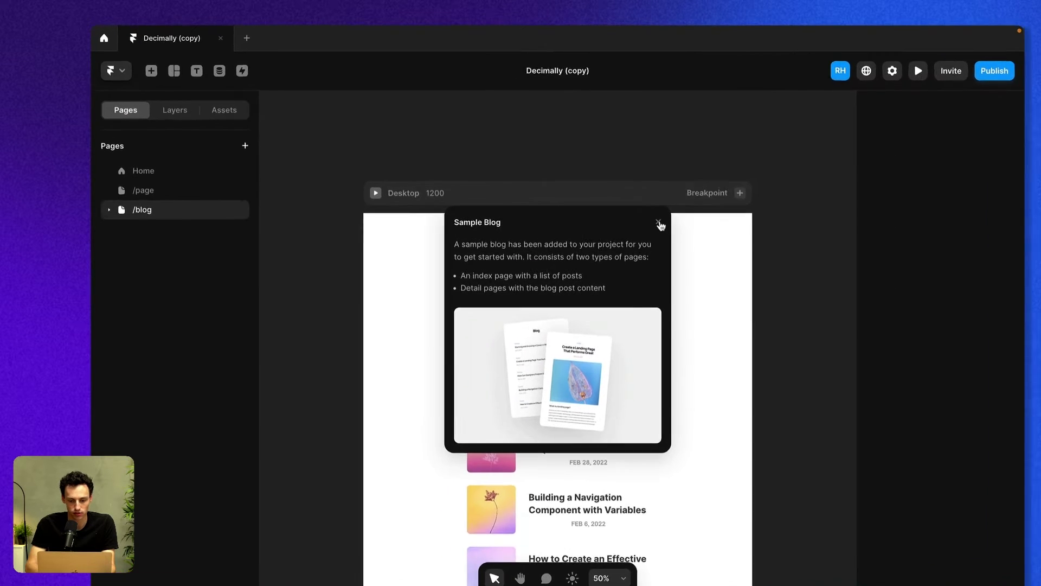
click(613, 207)
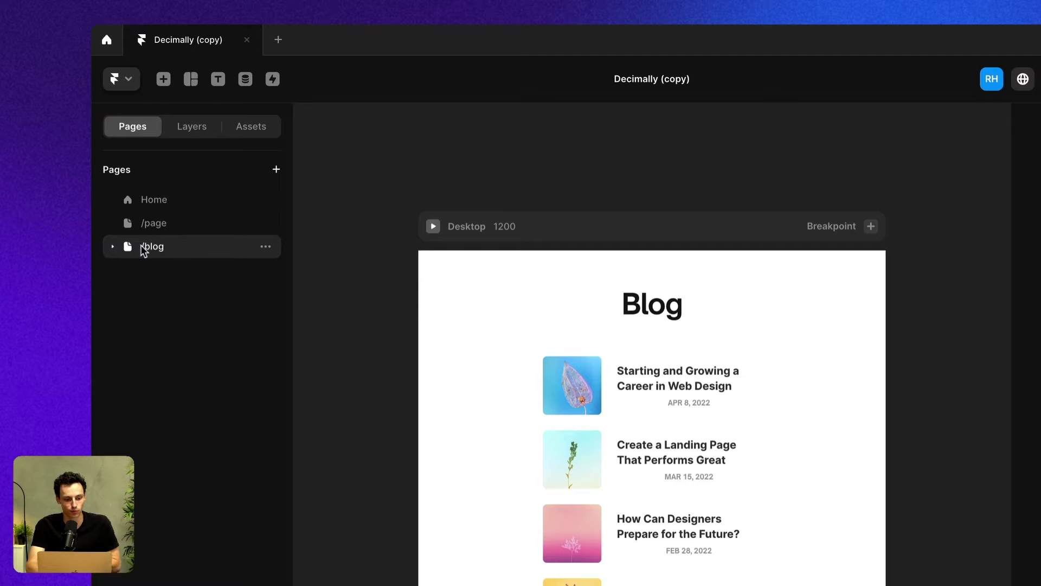
click(114, 248)
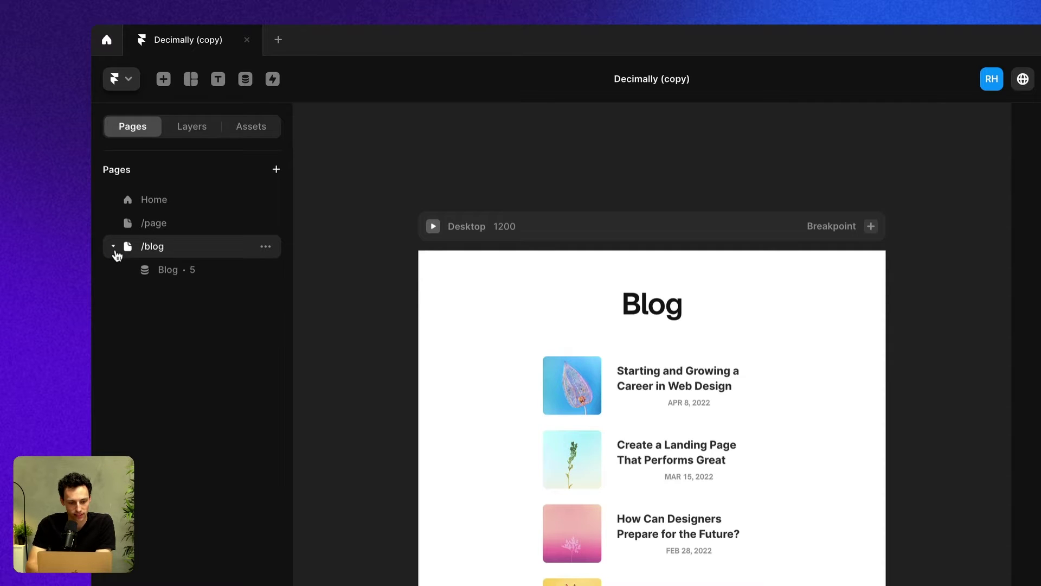
click(145, 272)
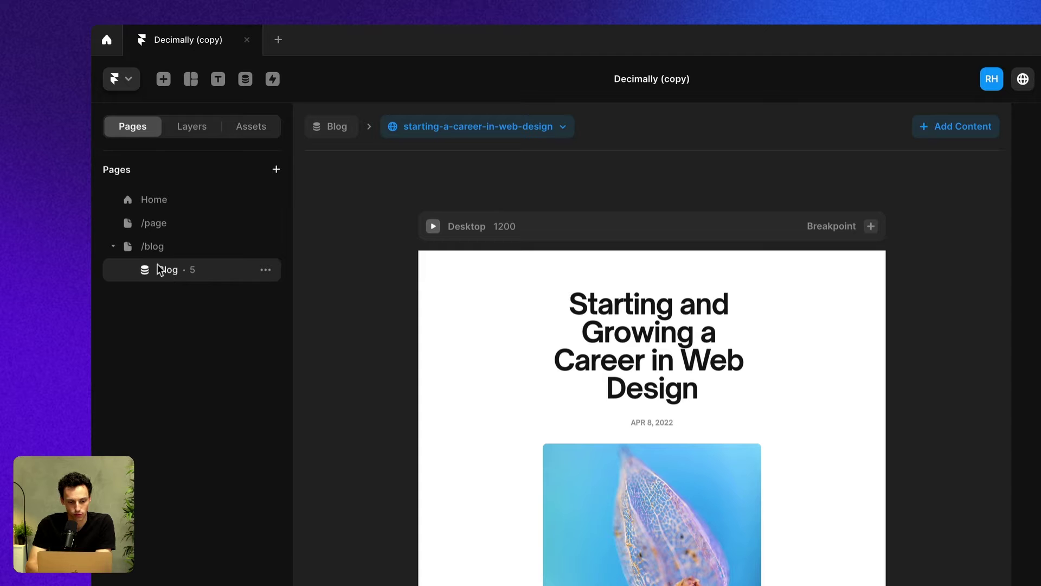
click(174, 244)
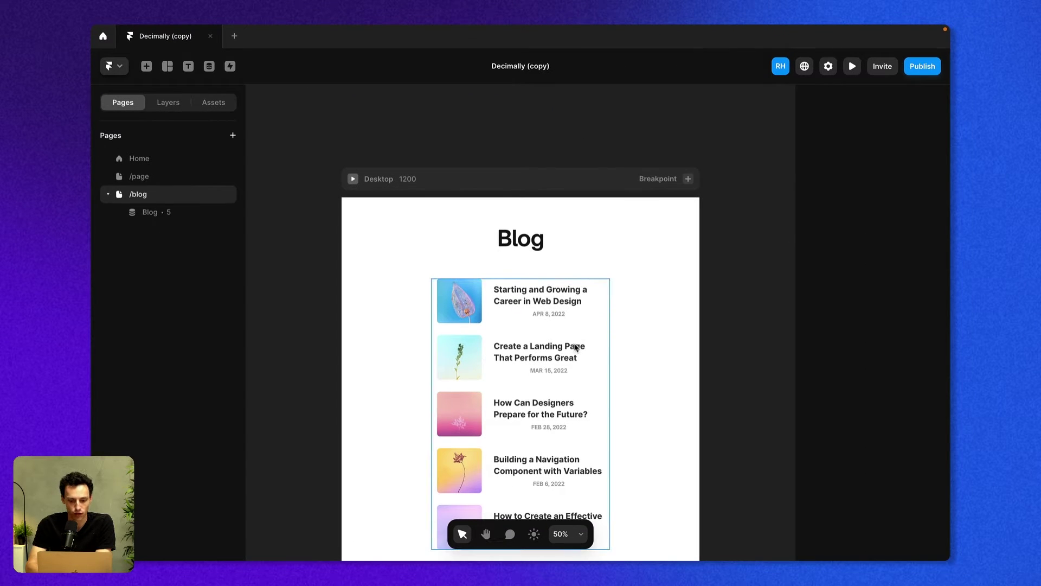
click(576, 347)
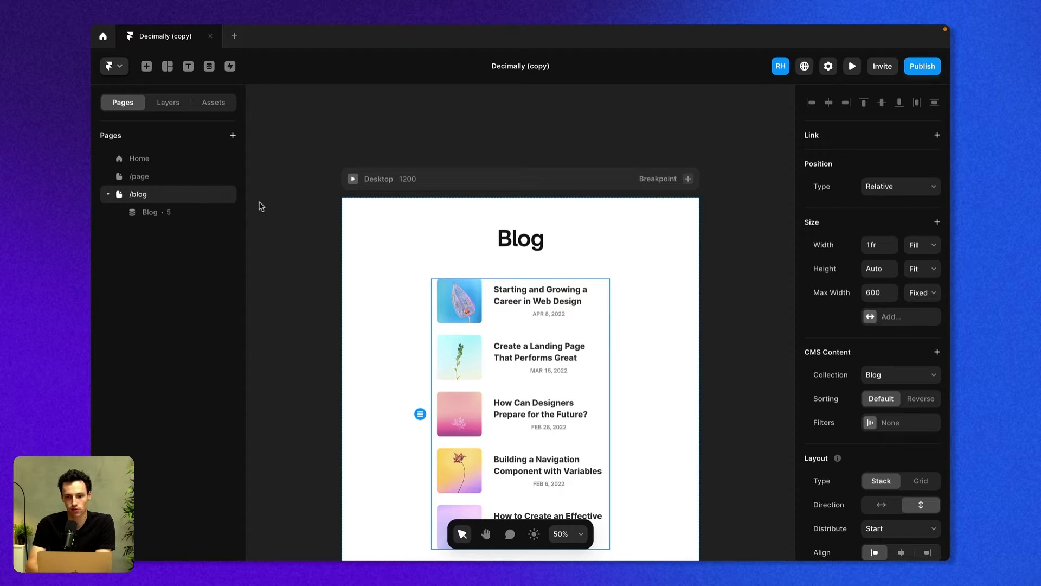
Insert a Blog collection list into the dark section of the Home page's desktop layout.
click(141, 164)
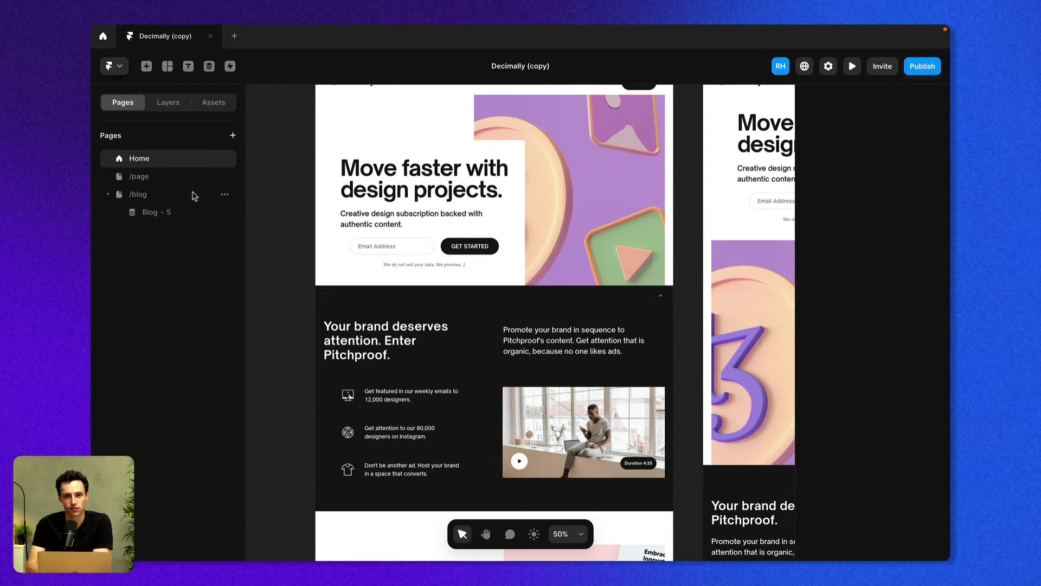
click(146, 66)
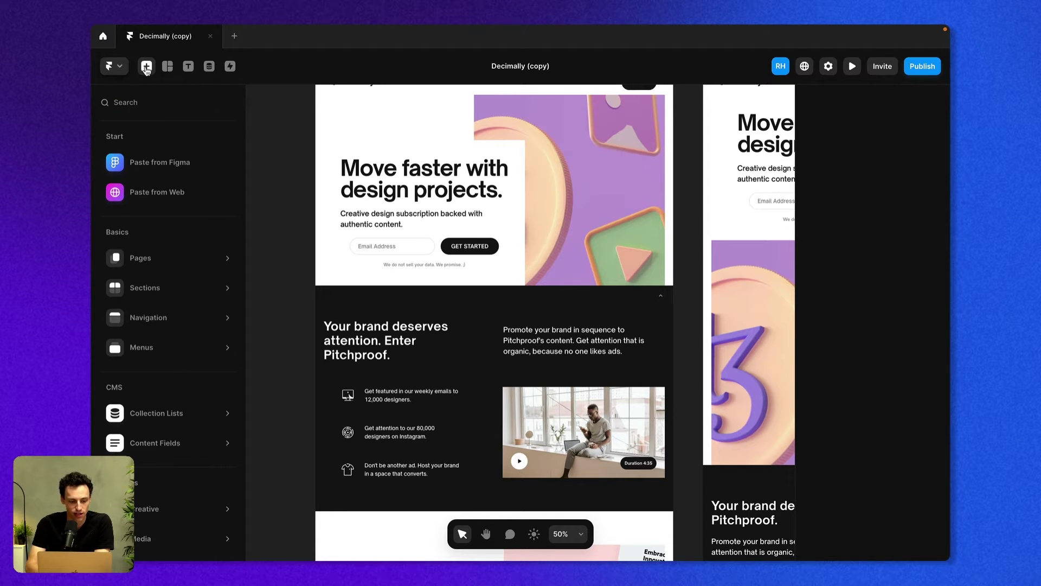
mouse_move(172, 405)
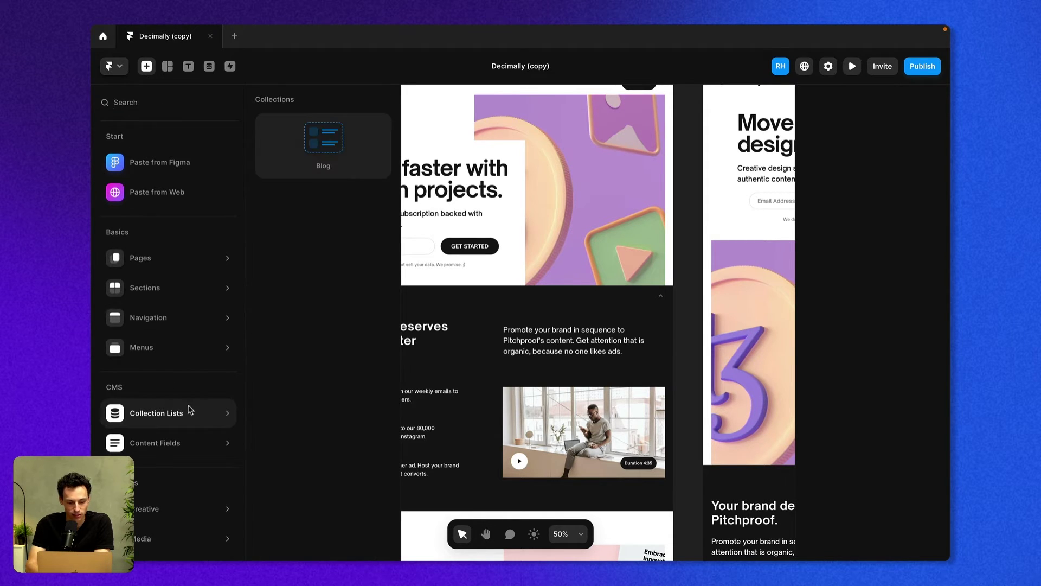
drag(307, 151, 469, 315)
scroll(514, 376, down, 3)
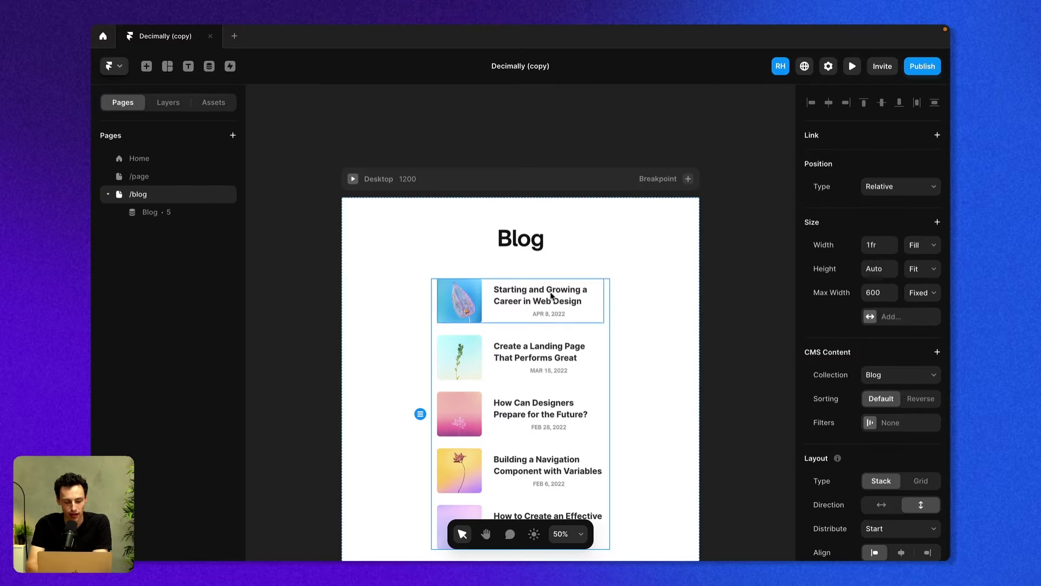
Select the image frame inside the /blog collection list's post stack and widen it to about 214 px.
scroll(574, 242, down, 2)
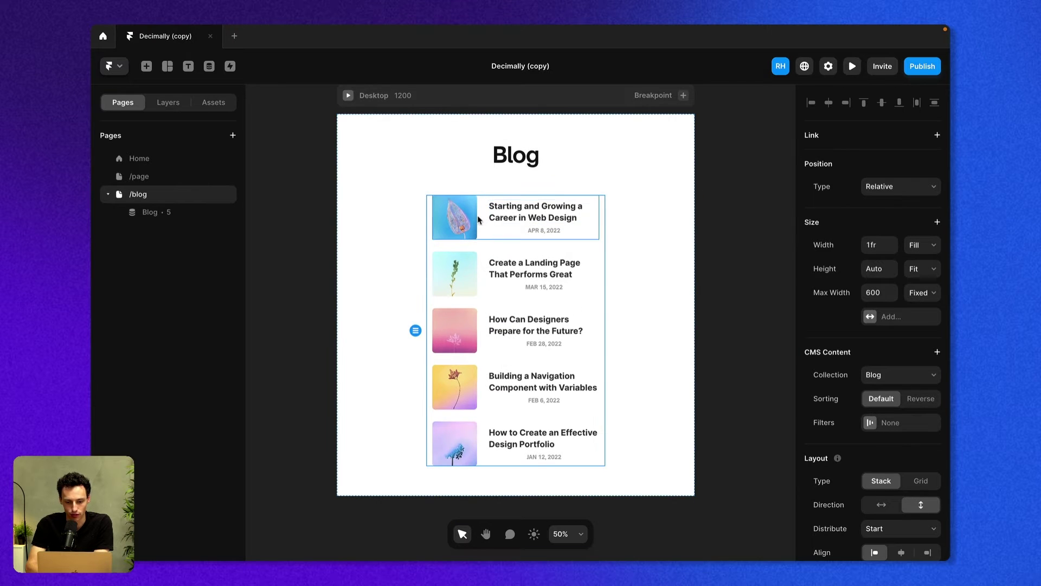
click(170, 102)
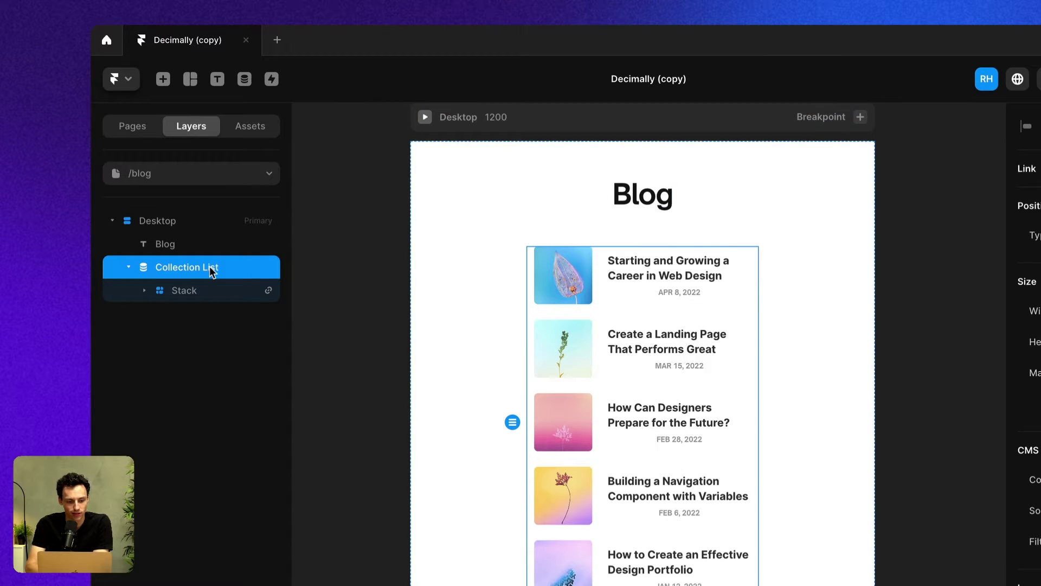
click(220, 293)
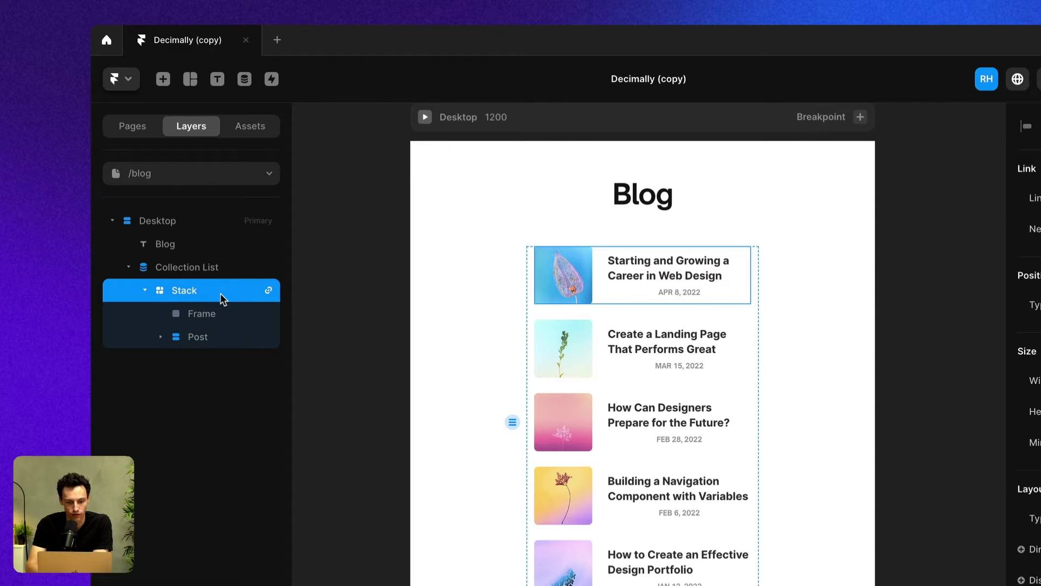
scroll(629, 274, up, 3)
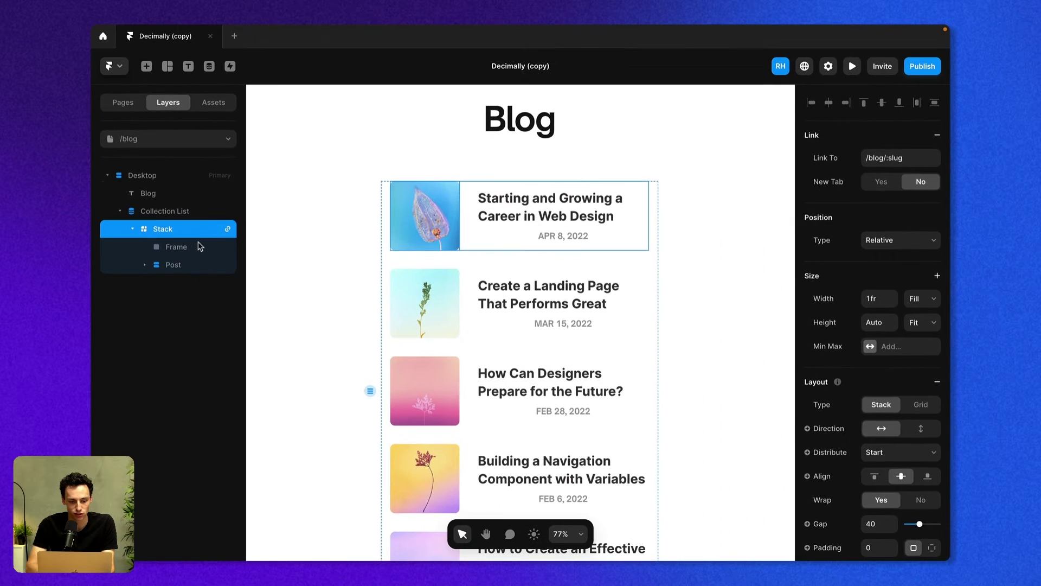
click(200, 246)
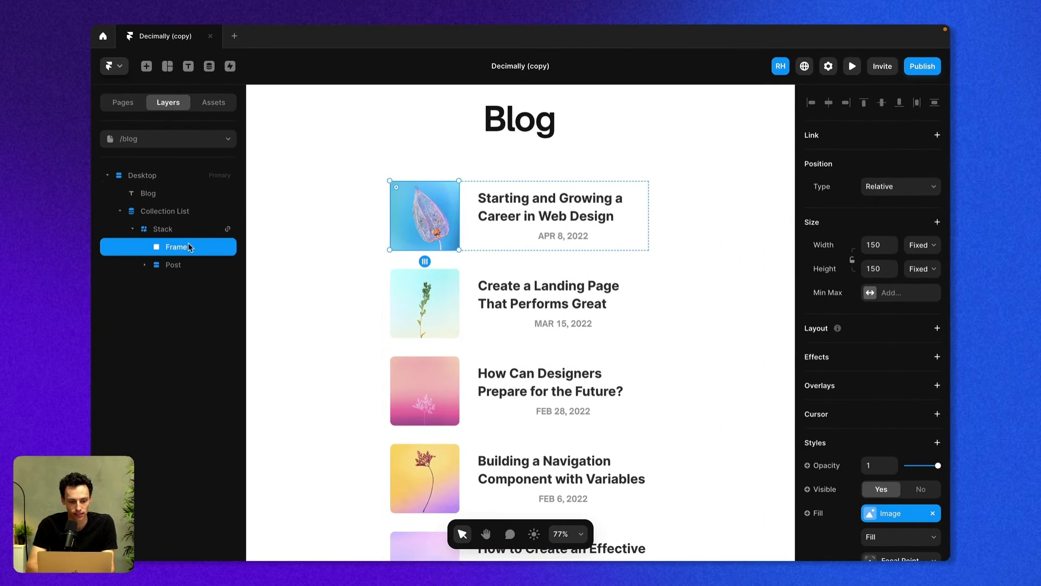
mouse_move(460, 209)
mouse_down()
mouse_move(554, 209)
mouse_move(418, 205)
mouse_move(512, 212)
mouse_move(472, 212)
mouse_up()
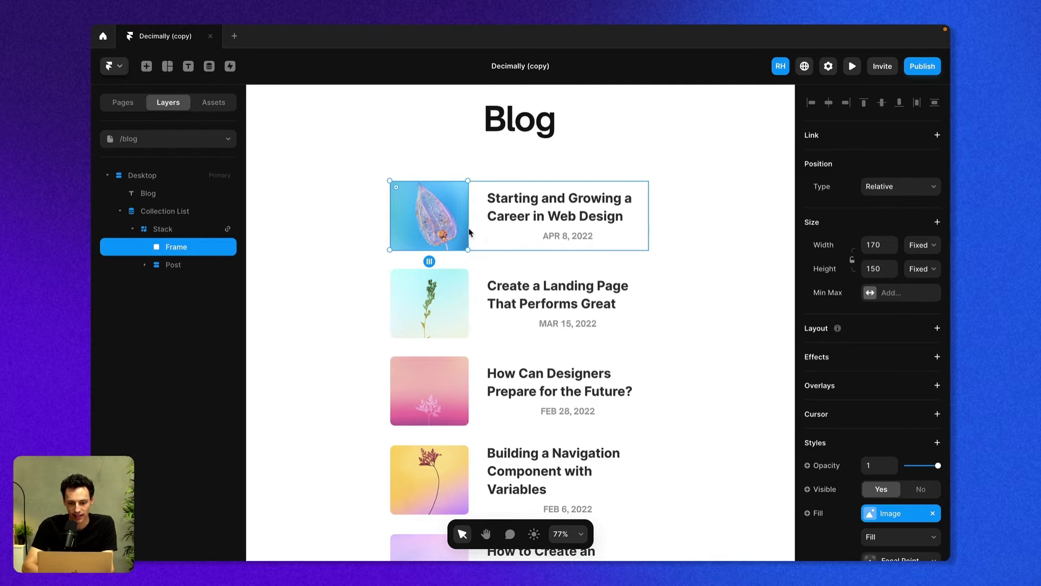
drag(469, 232, 495, 233)
scroll(495, 233, down, 2)
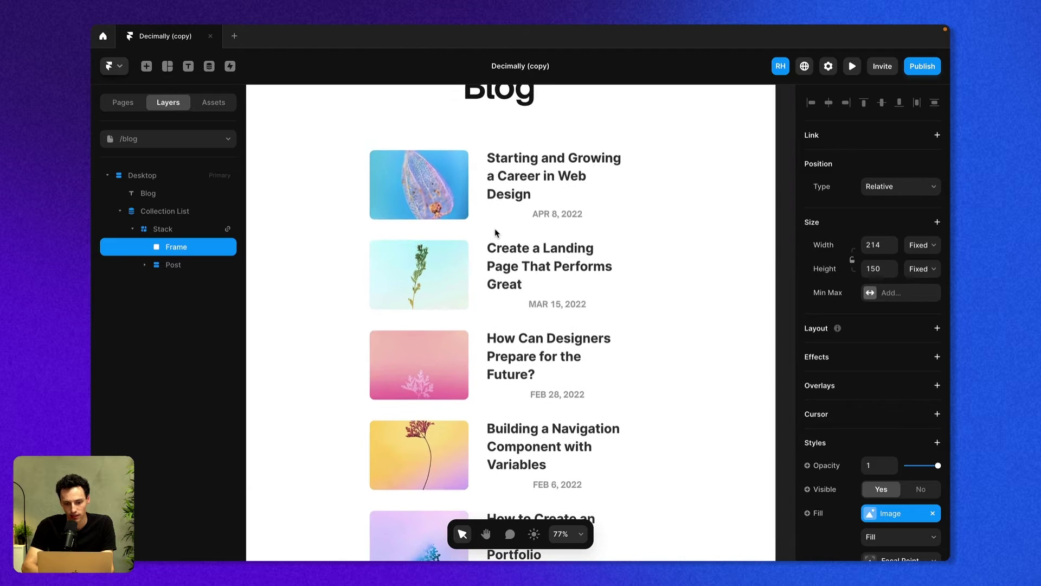
Left-align the date text under the post titles in the /blog collection list.
click(490, 214)
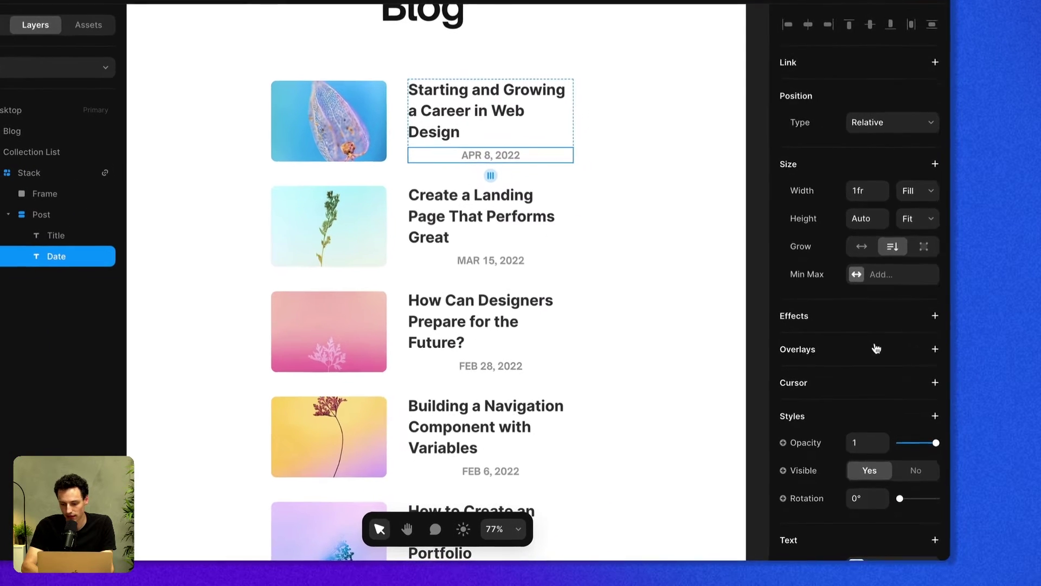
scroll(885, 378, down, 5)
click(871, 447)
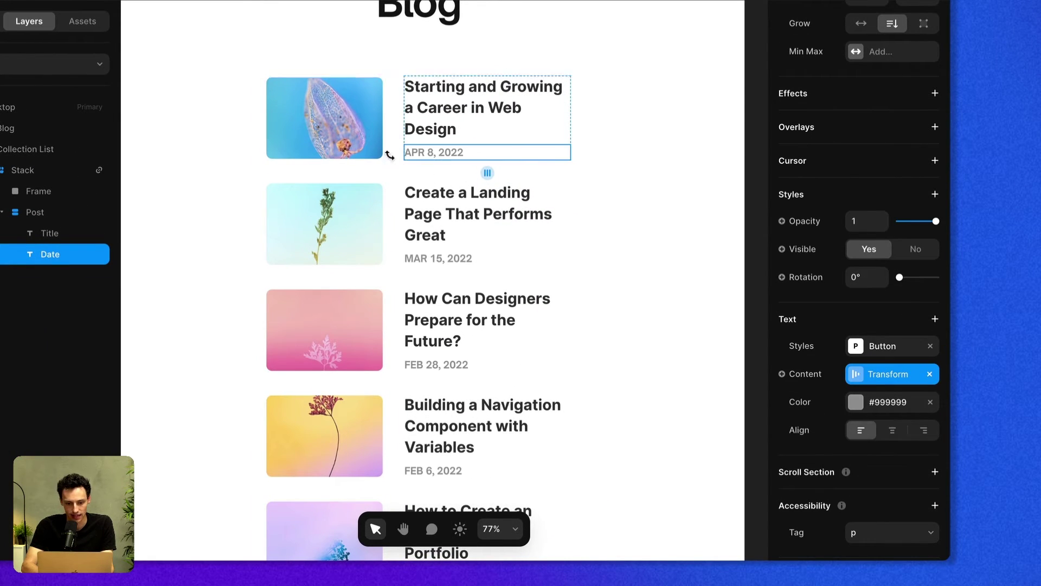
Set the post stack's layout direction to vertical and its image frame's width to 100%.
click(511, 159)
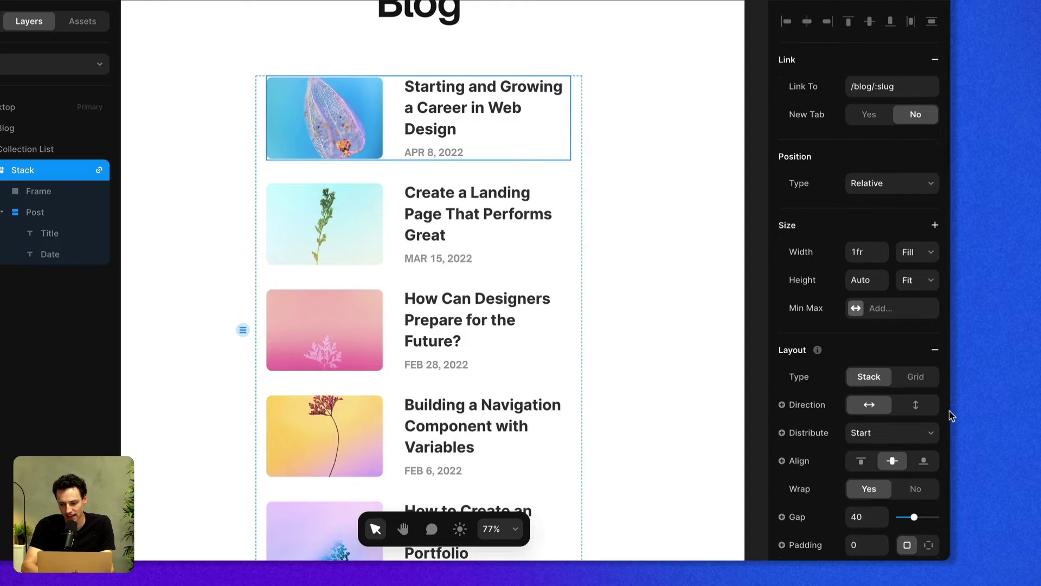
click(914, 404)
click(418, 116)
click(860, 189)
text(100)
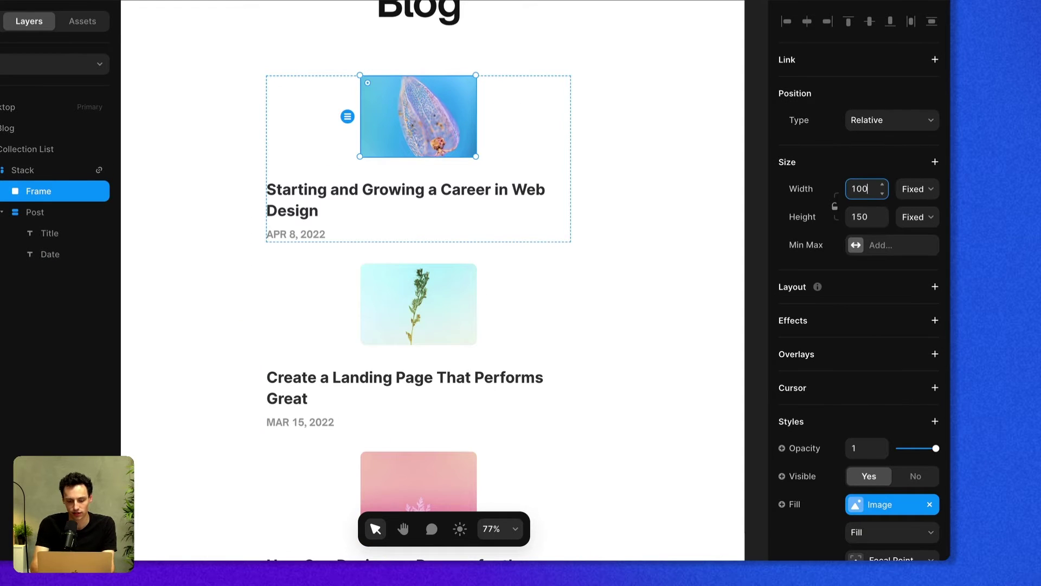
text(%)
key(Return)
Switch the /blog collection list's layout type to a two-column grid.
click(546, 249)
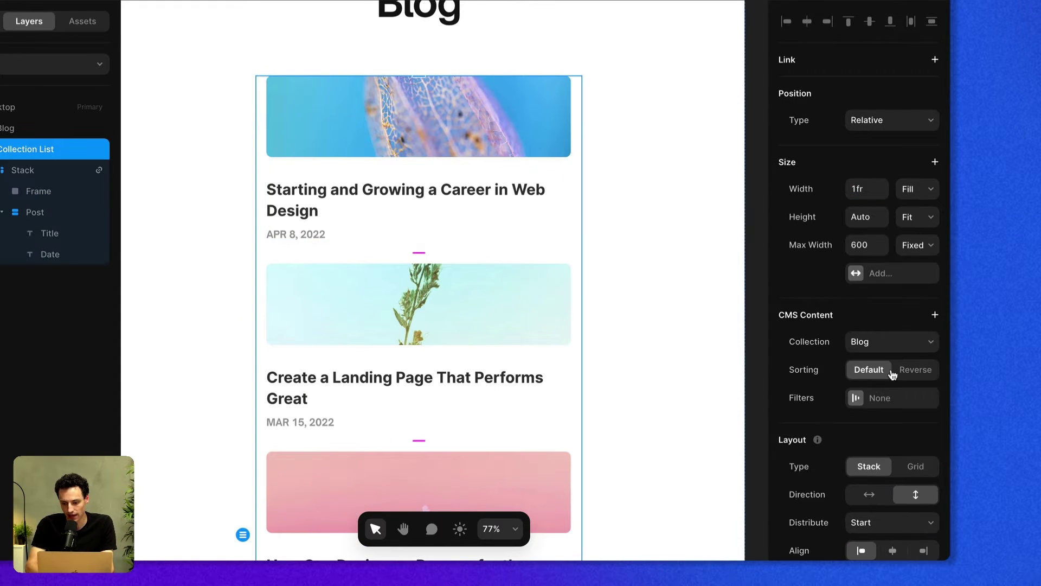
click(924, 472)
scroll(546, 324, down, 4)
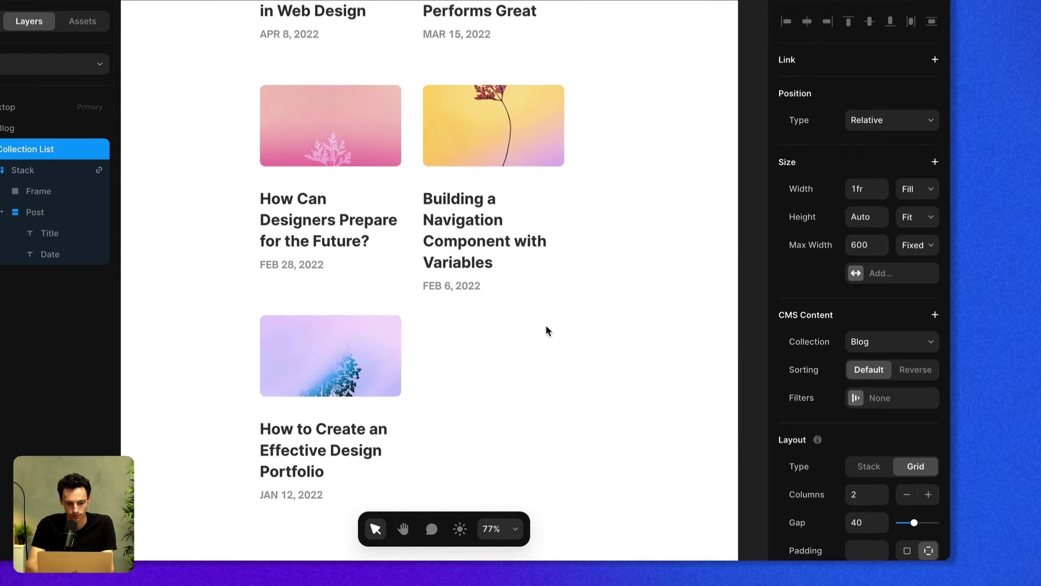
scroll(562, 175, up, 4)
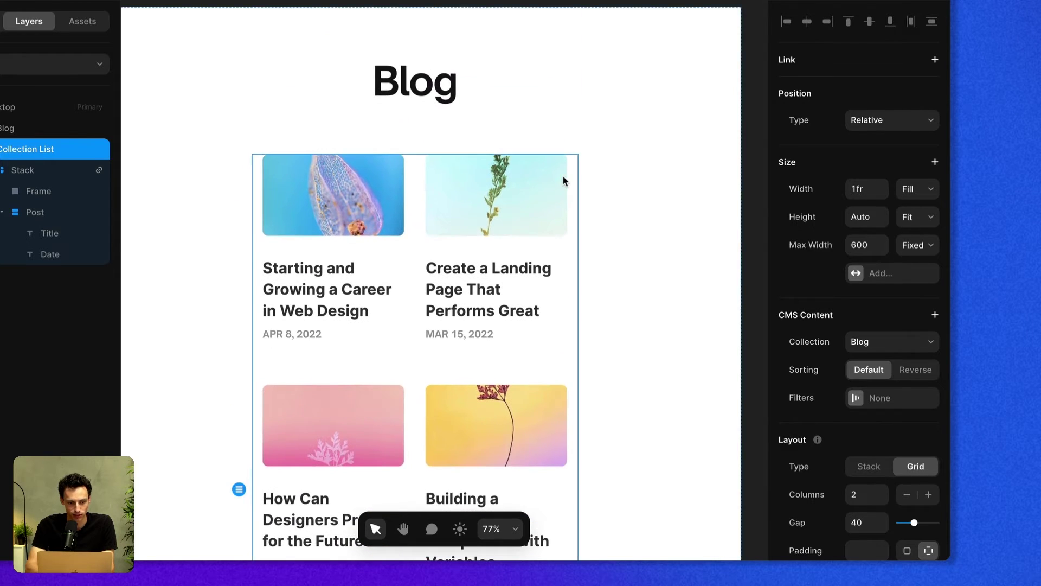
Select the post stack inside the collection list and choose the /blog/:slug detail page as its link target.
key(Return)
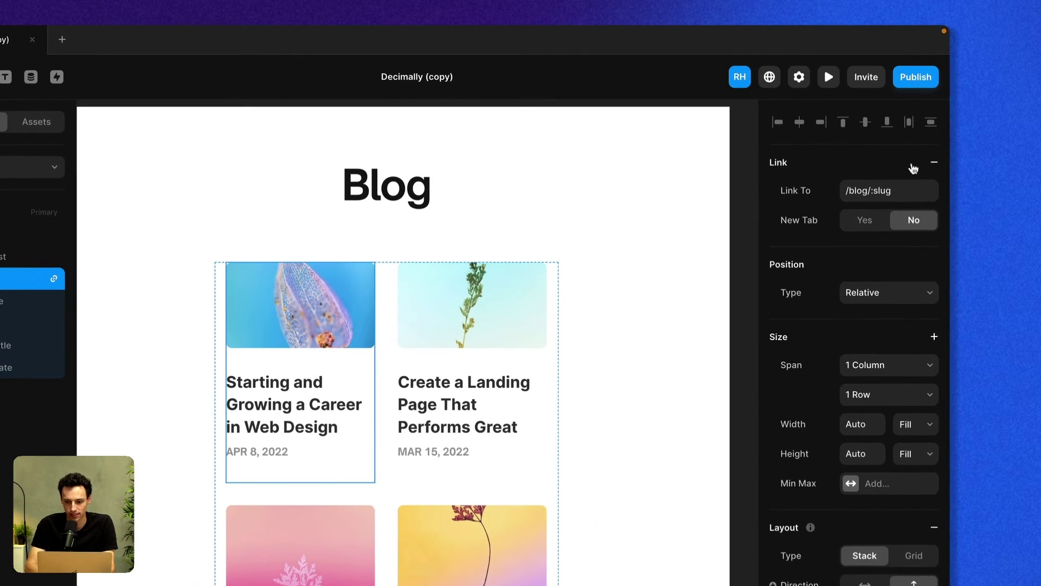
click(889, 191)
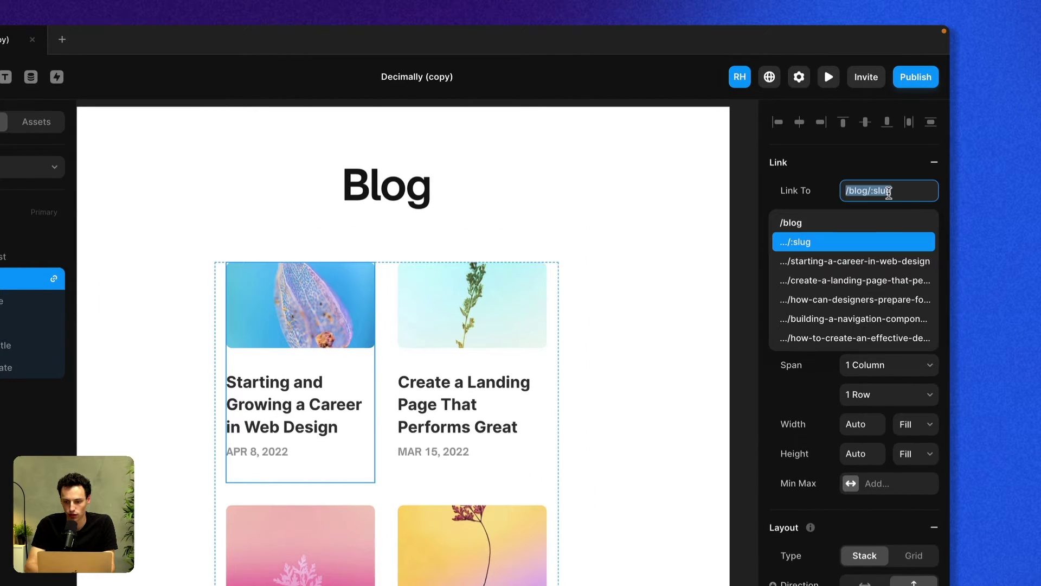
click(812, 242)
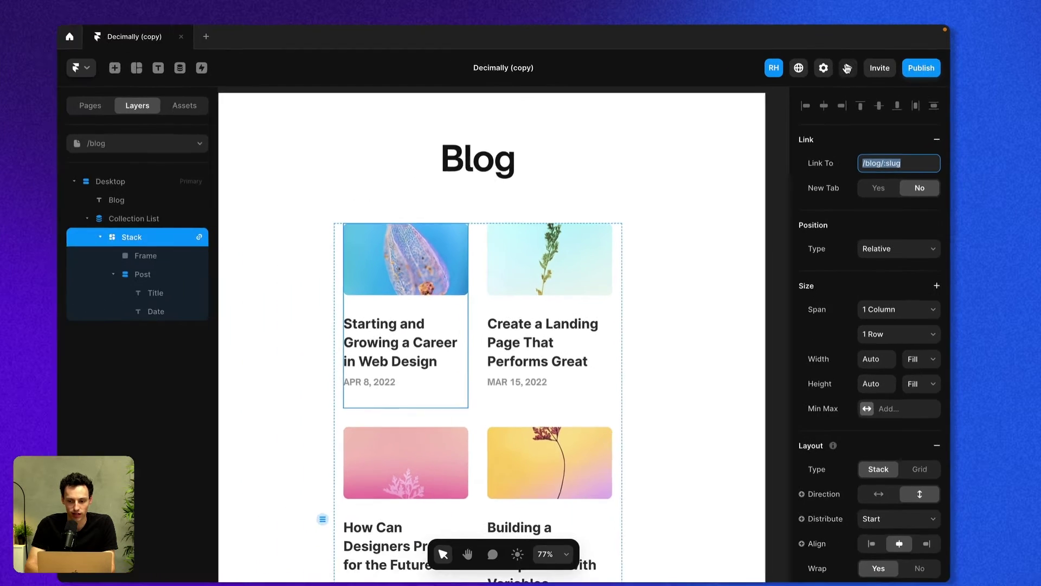
Preview the /blog page, follow the "Create a Landing Page That Performs Great" post to its detail page, and return to the canvas.
click(828, 76)
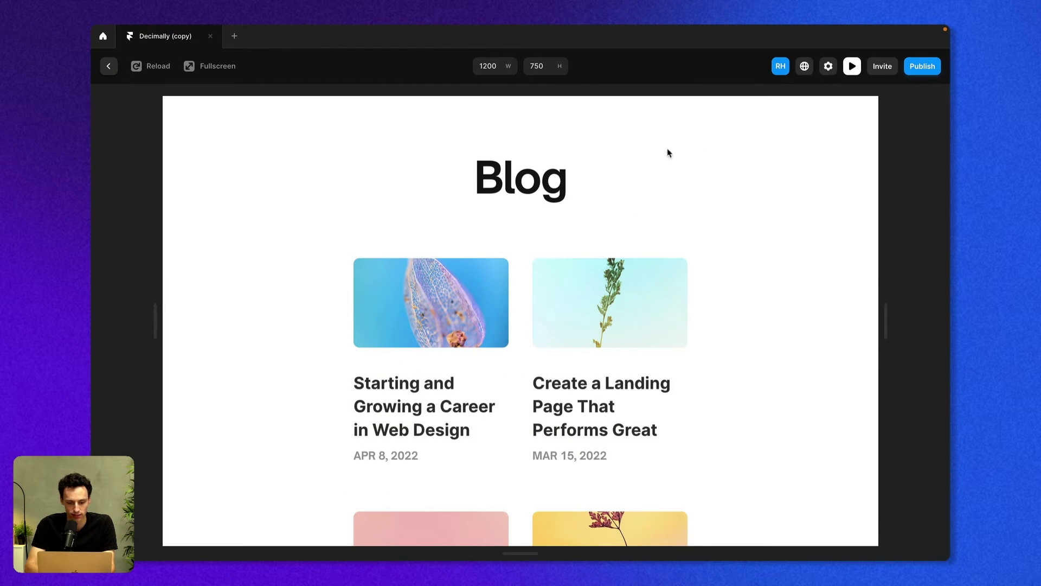
click(610, 321)
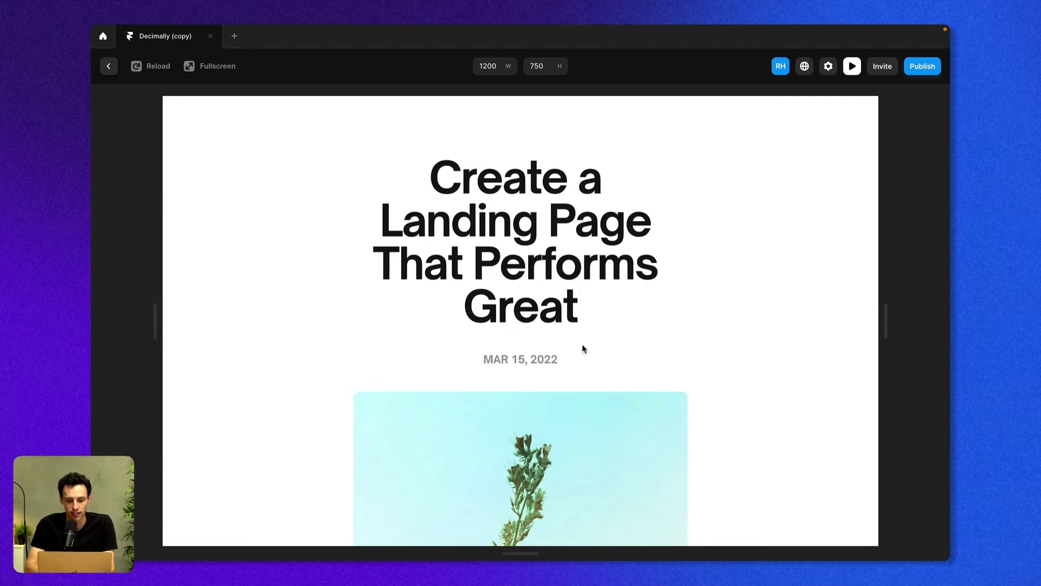
click(109, 66)
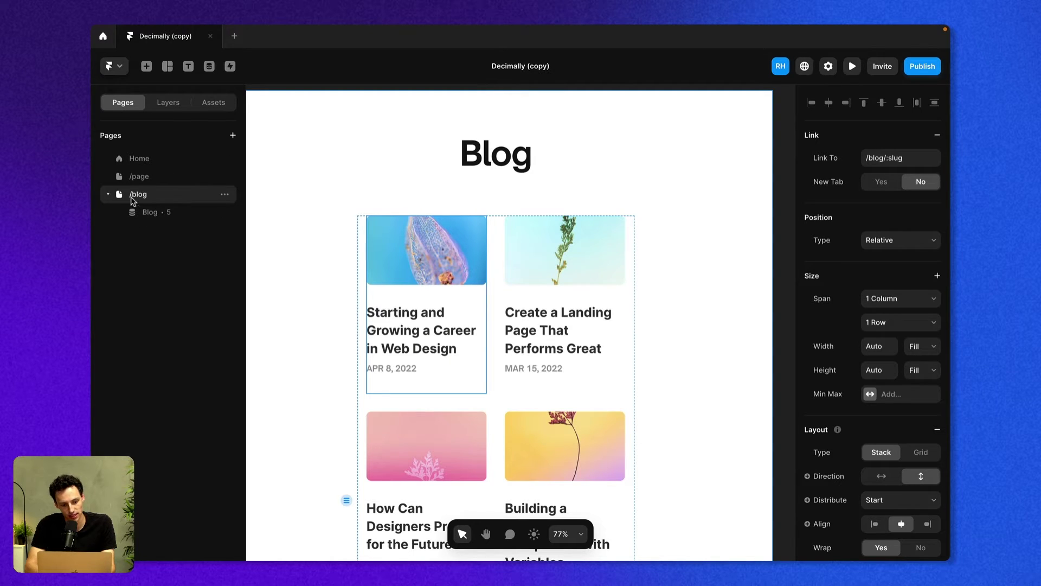
Open the Blog collection's detail page and look over its title, date, image and content elements.
click(146, 213)
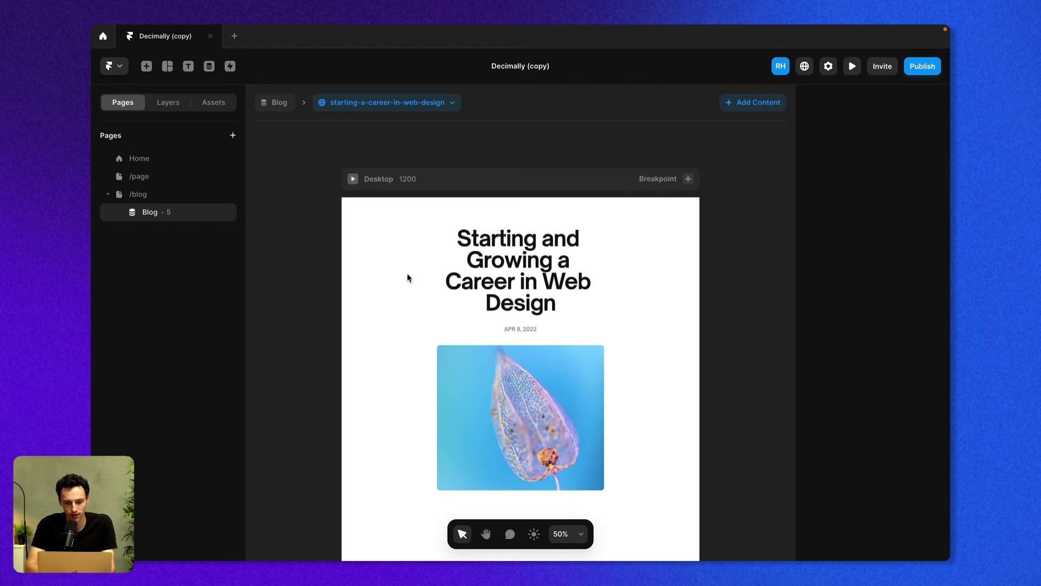
scroll(408, 278, down, 3)
click(545, 433)
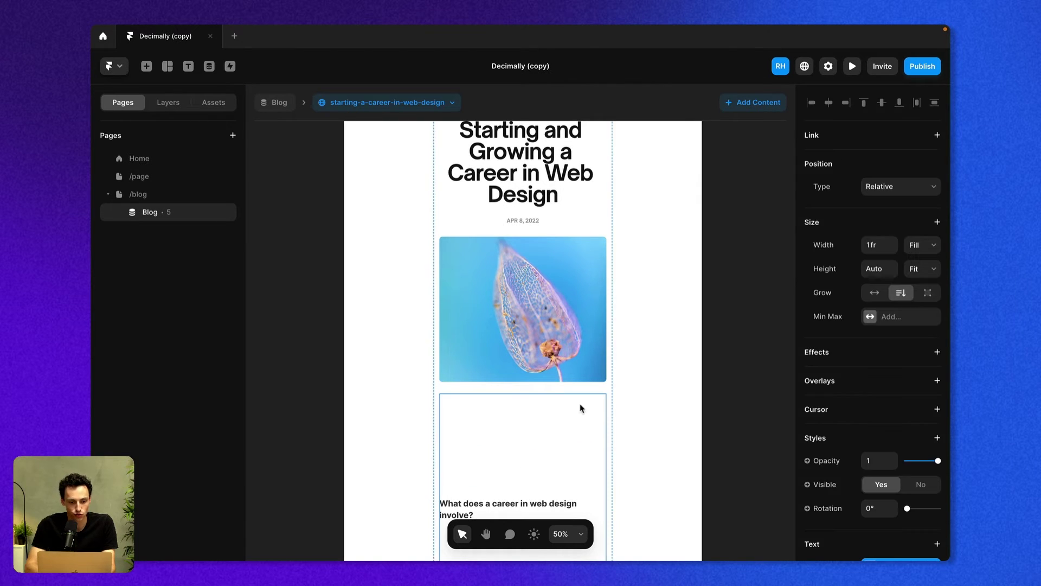
click(628, 370)
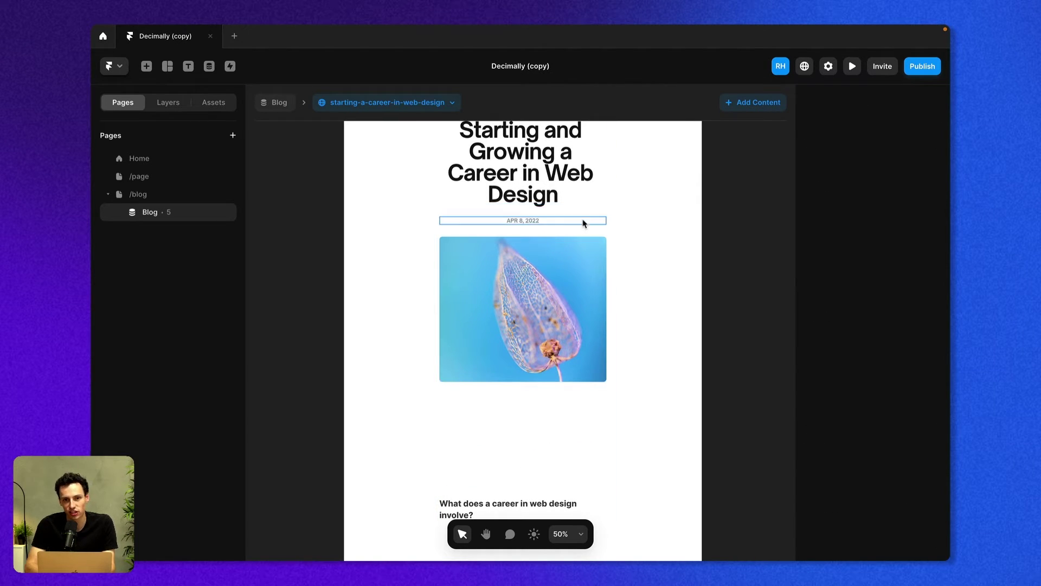
scroll(584, 223, up, 2)
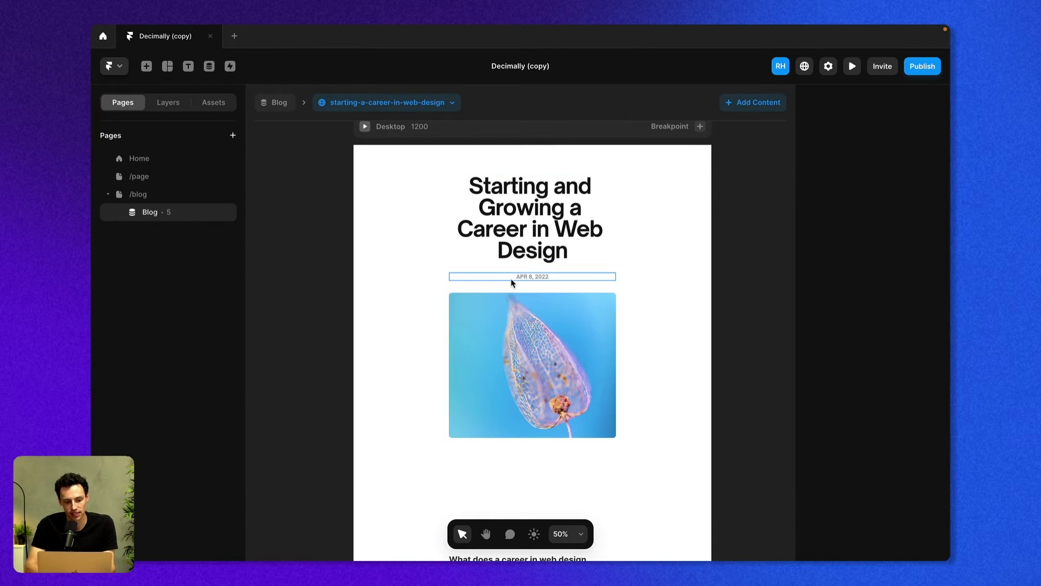
click(583, 245)
Add a solid border with a width of 10 to the post image on the Blog detail page.
click(586, 338)
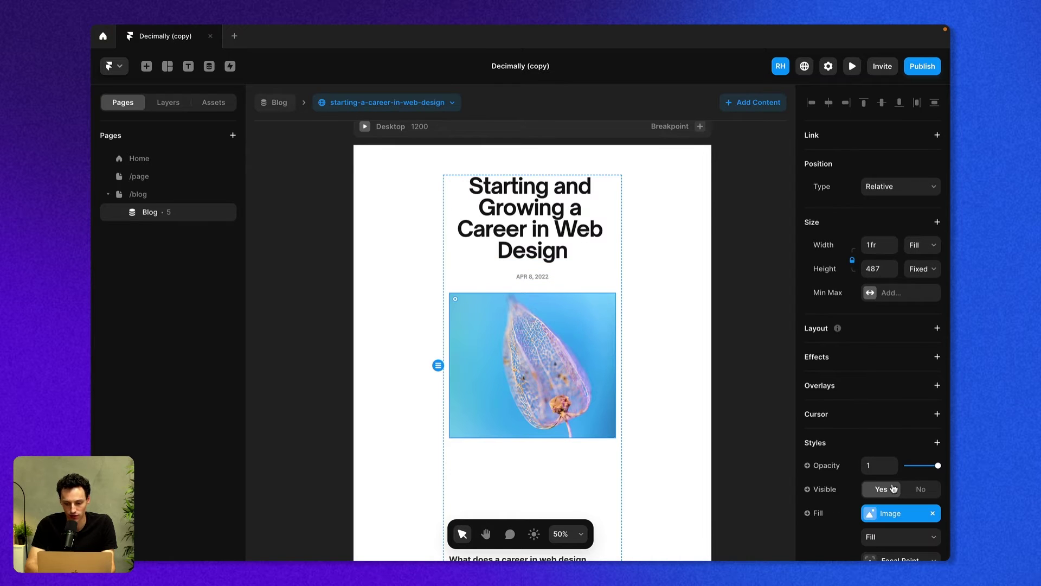
scroll(893, 489, down, 2)
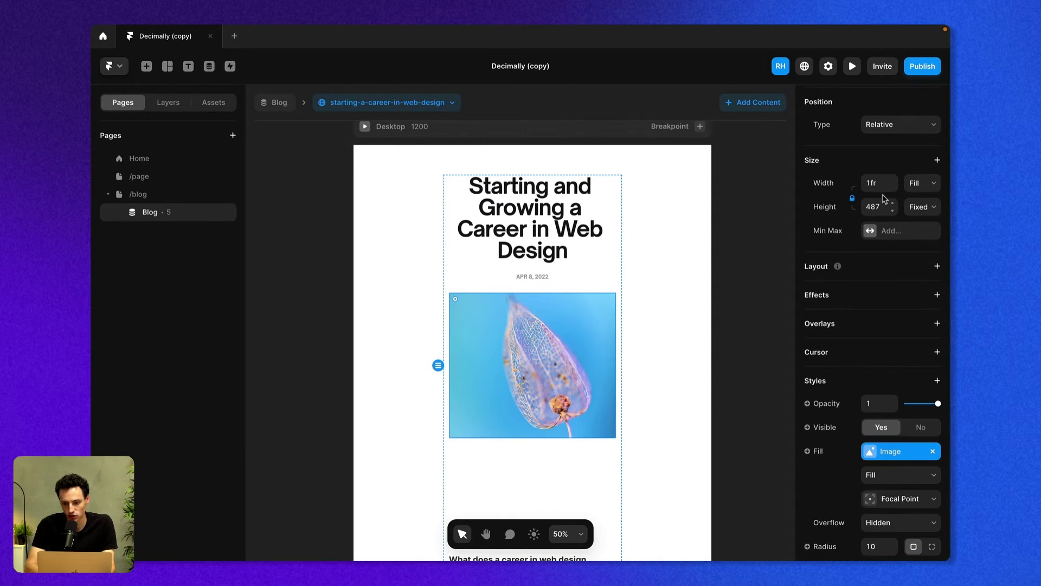
scroll(890, 473, down, 3)
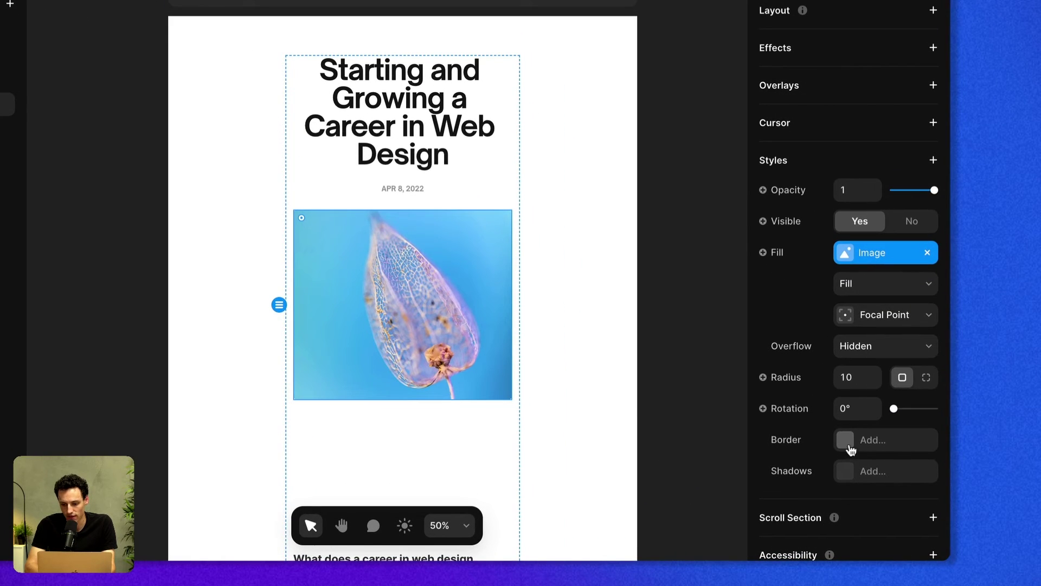
click(850, 450)
key(Tab)
text(10)
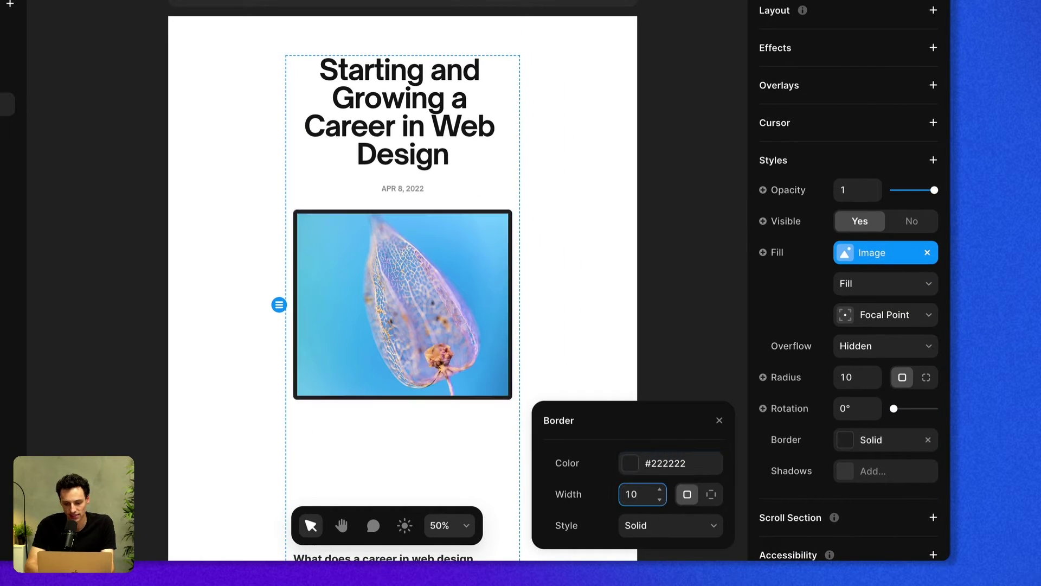
Add an outside box shadow with a blur of 20 to the post image.
click(843, 474)
click(632, 408)
key(Escape)
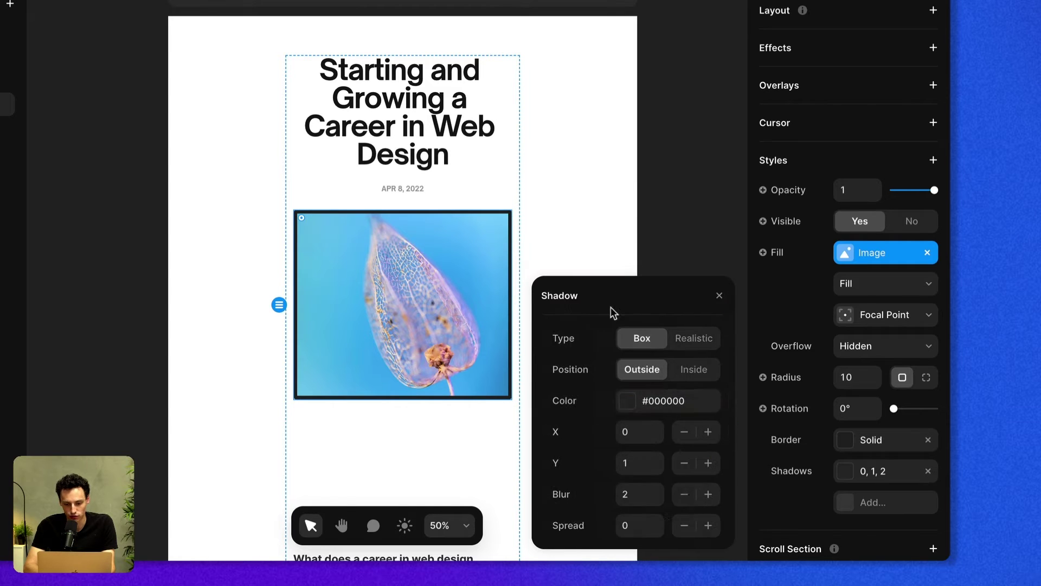
click(632, 490)
text(20)
key(Escape)
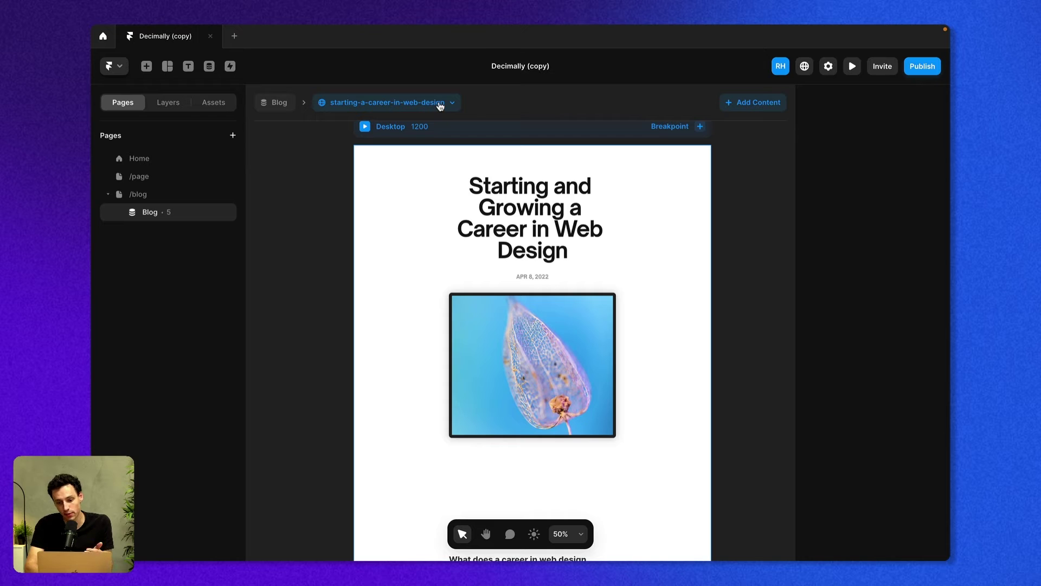
Switch the detail page between the other Blog items, including the designers' future, navigation component and design portfolio posts, to check the image styling.
click(440, 106)
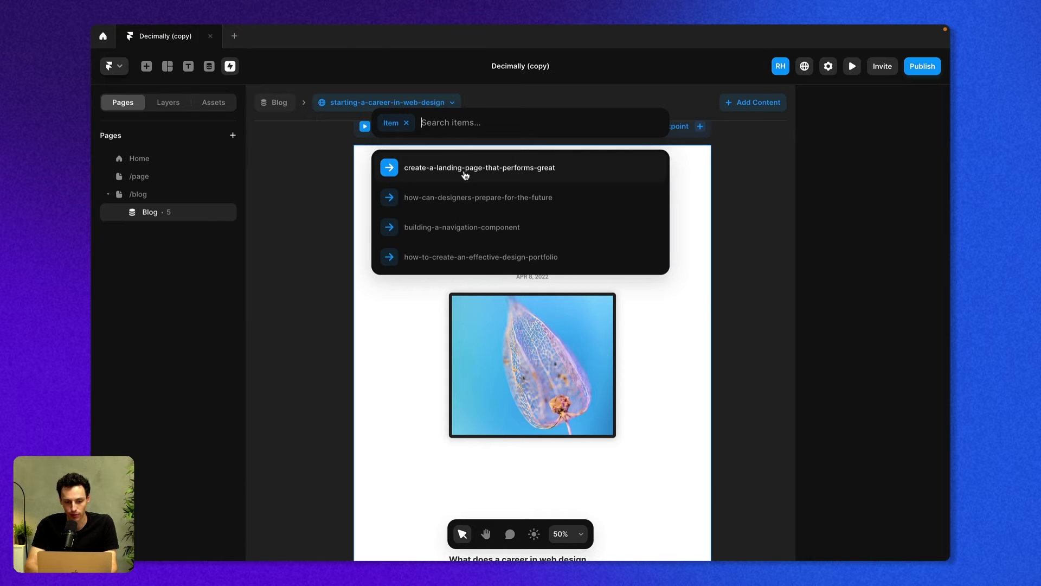
click(463, 199)
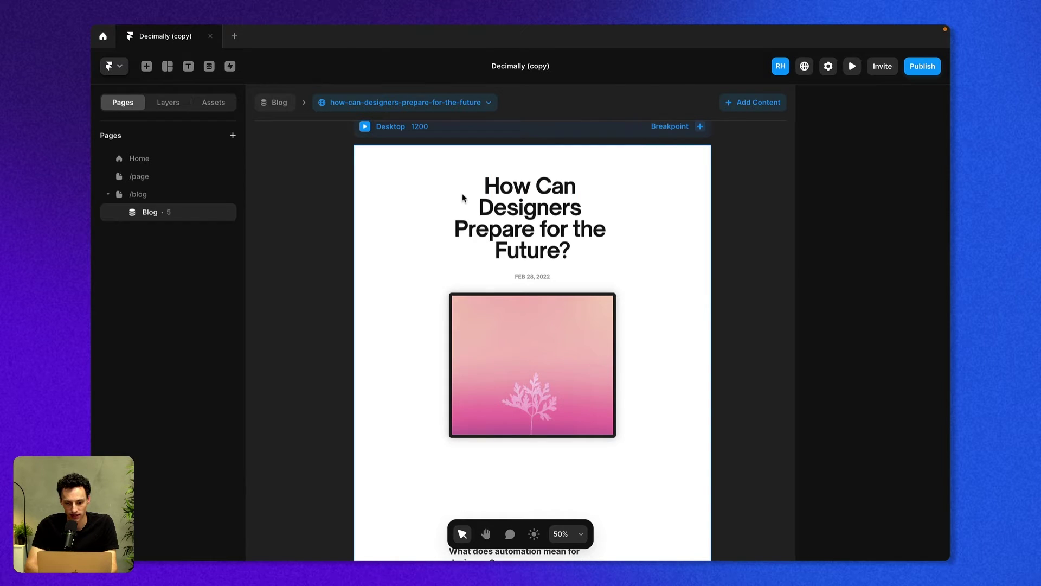
click(442, 106)
click(477, 231)
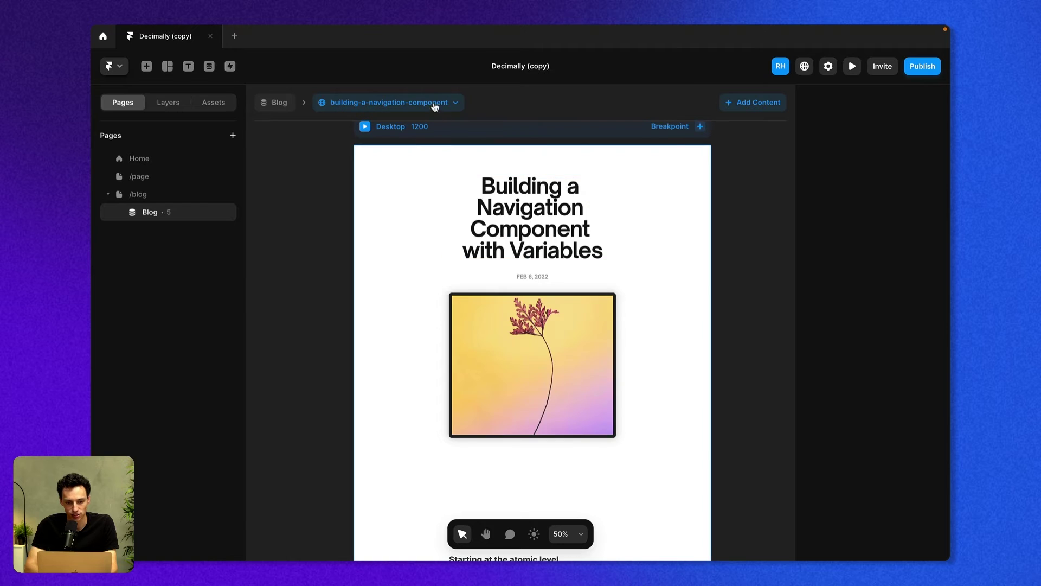
click(436, 105)
click(473, 257)
click(441, 102)
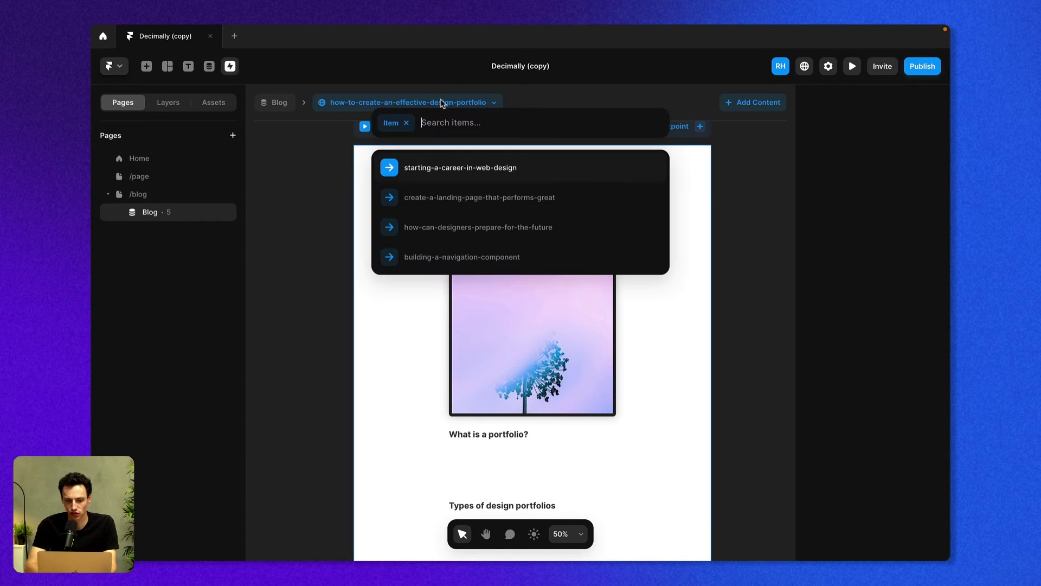
click(454, 209)
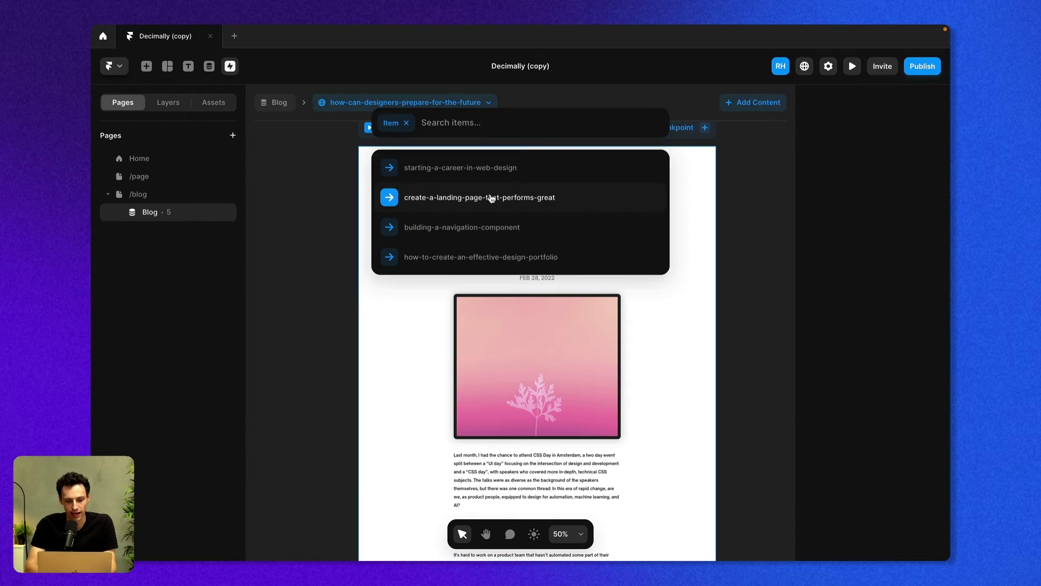
Switch the Blog detail page to the create-a-landing-page-that-performs-great item and select its post stack to check the shared layout.
click(424, 198)
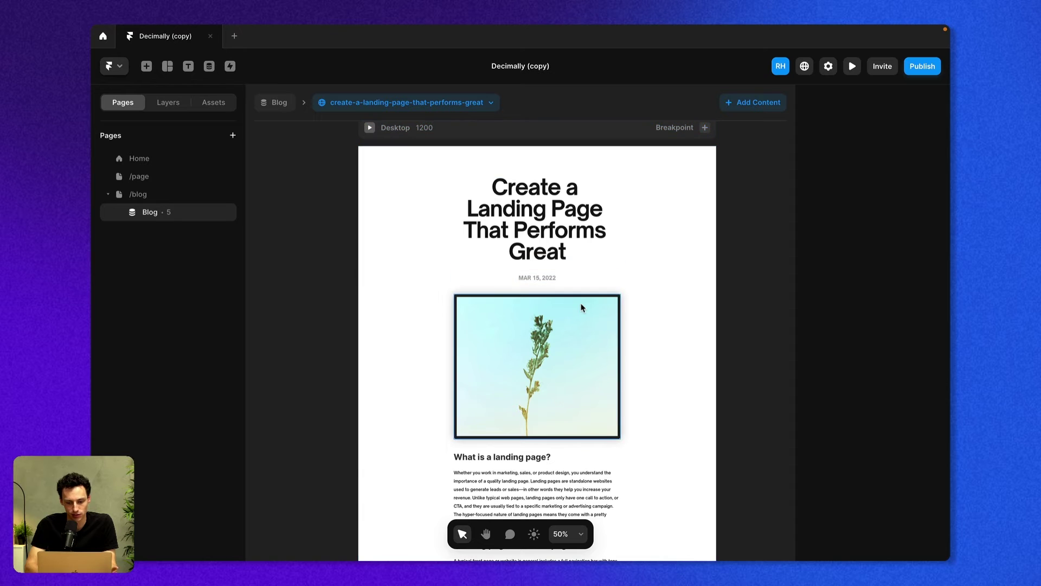
scroll(583, 304, down, 1)
click(599, 232)
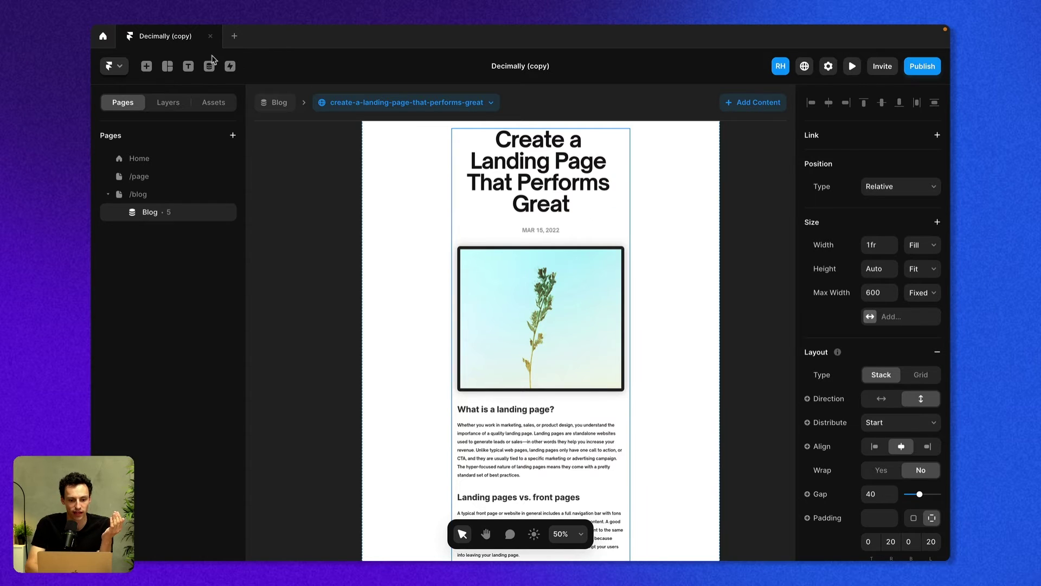
Review the author name and author image fields of the Starting and Growing a Career in Web Design item in the CMS.
click(208, 66)
click(350, 161)
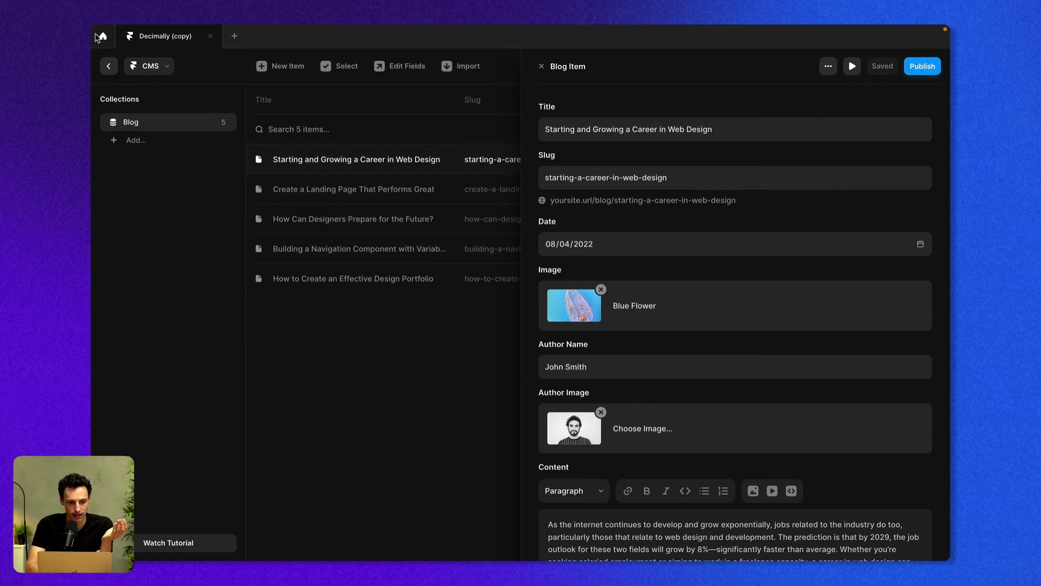
click(110, 68)
Show the starting-a-career-in-web-design item on the detail page and look through its whole layout.
click(345, 102)
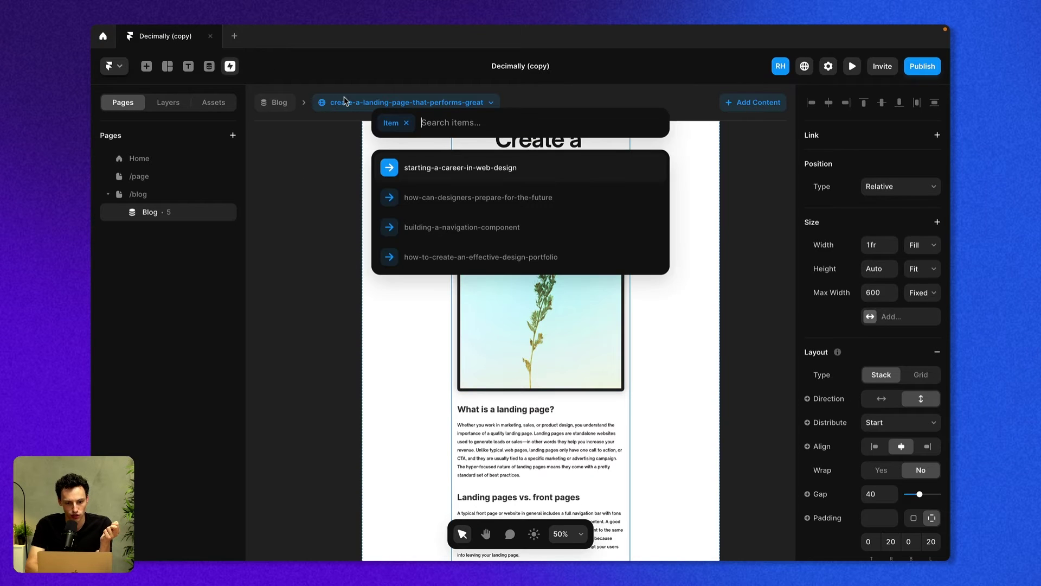
click(428, 163)
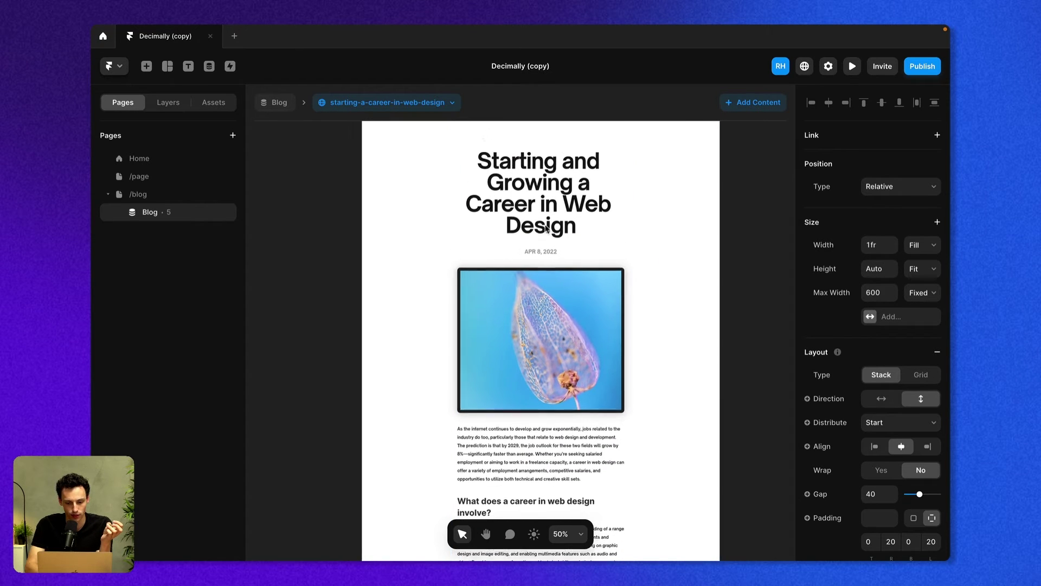
scroll(548, 238, down, 15)
scroll(575, 268, up, 15)
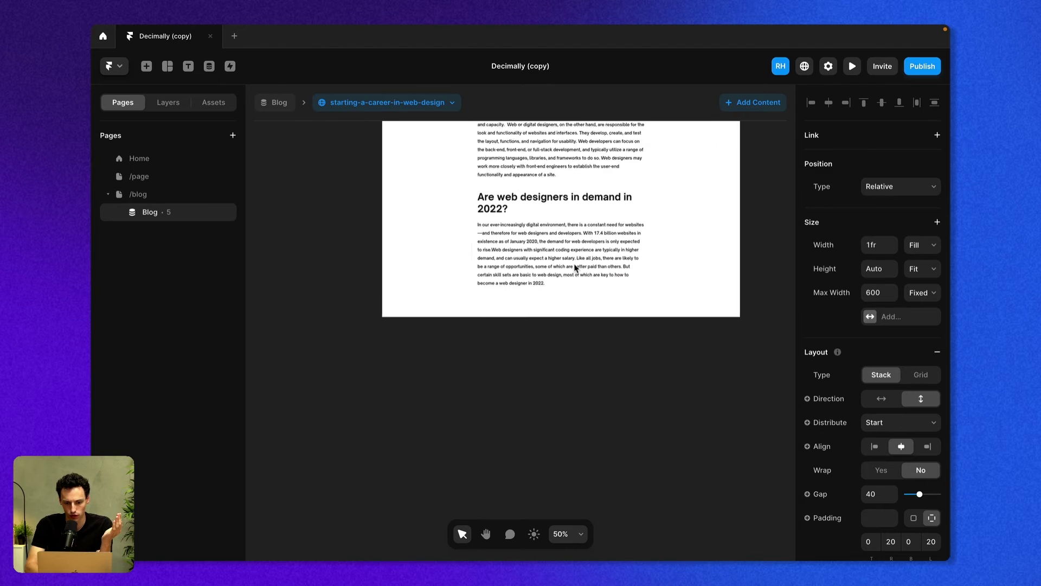
scroll(576, 268, up, 3)
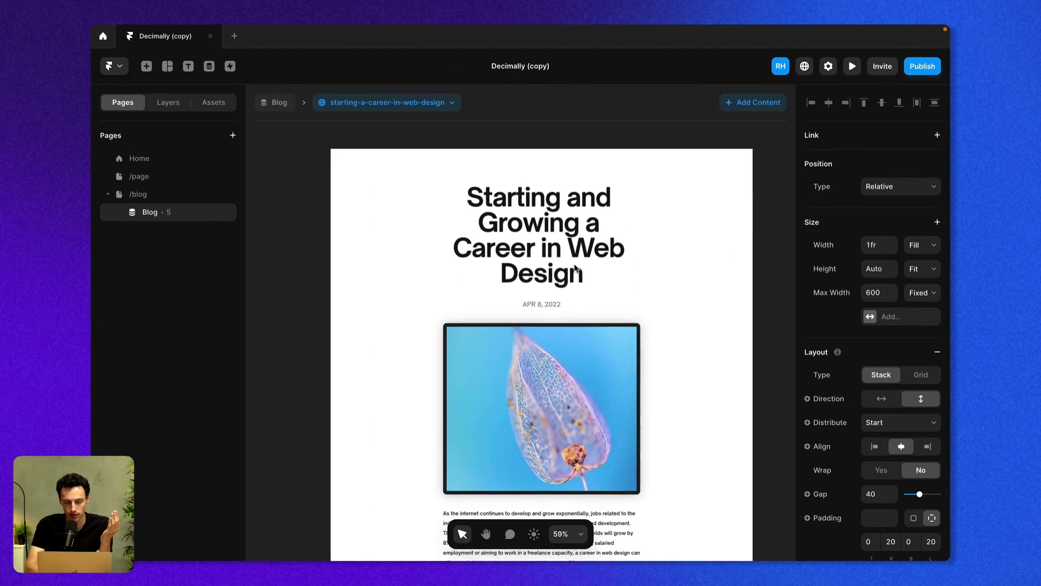
scroll(543, 267, up, 1)
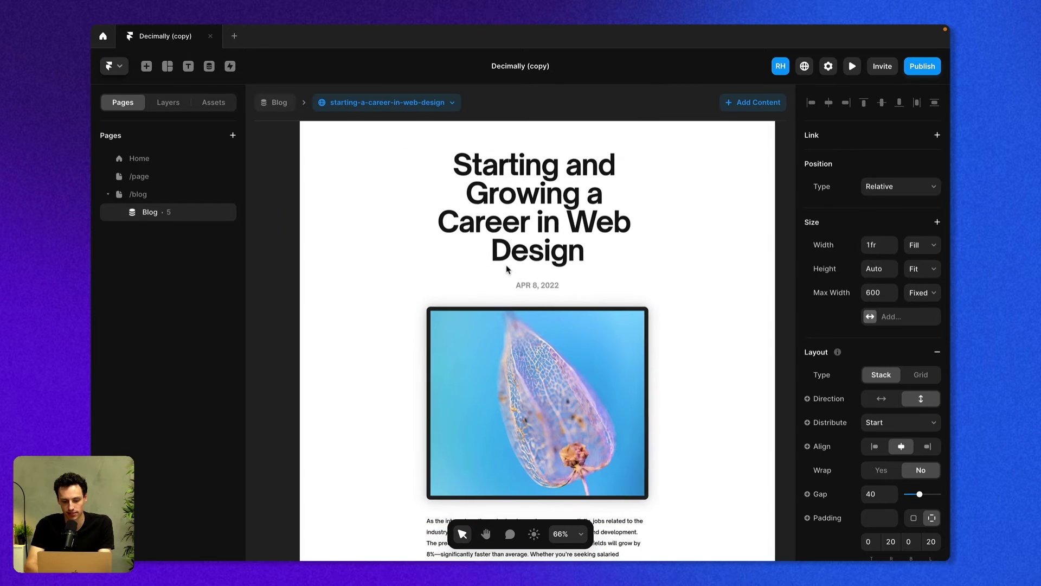
Draw a frame about 281 by 108 between the post's date and image, and name it Author Holder.
key(f)
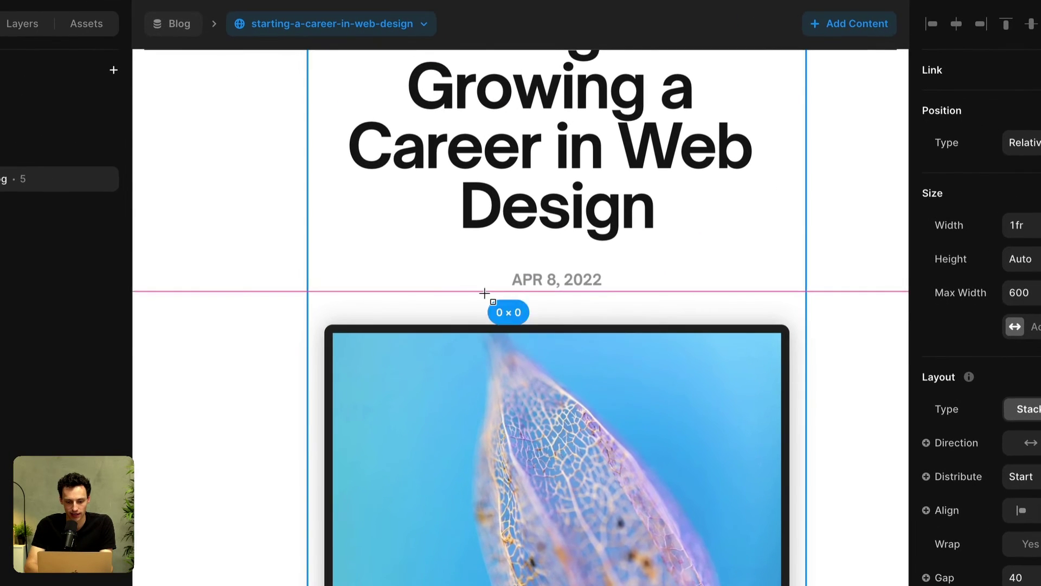
drag(484, 292, 654, 320)
click(192, 150)
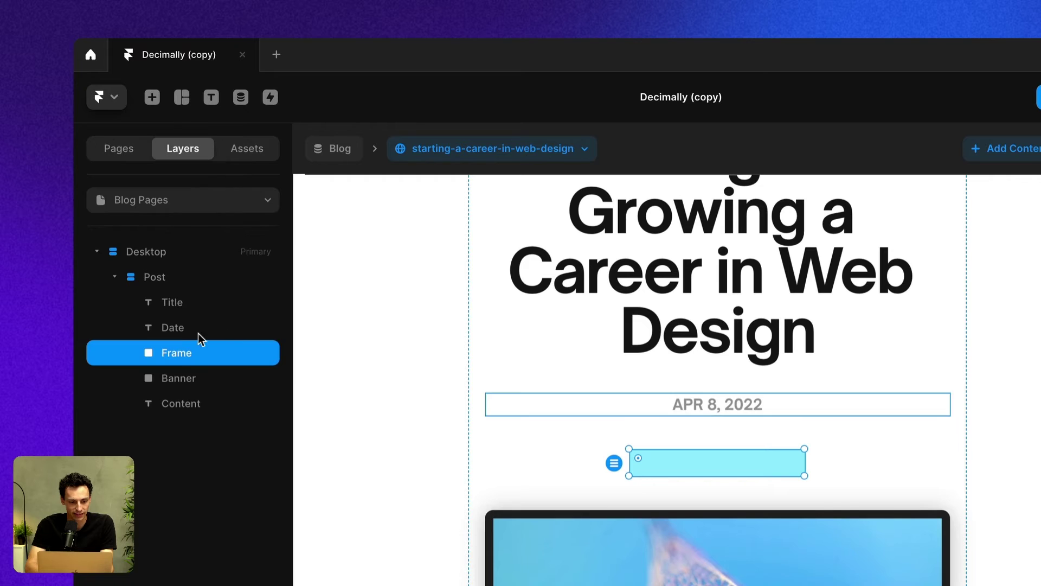
double_click(175, 353)
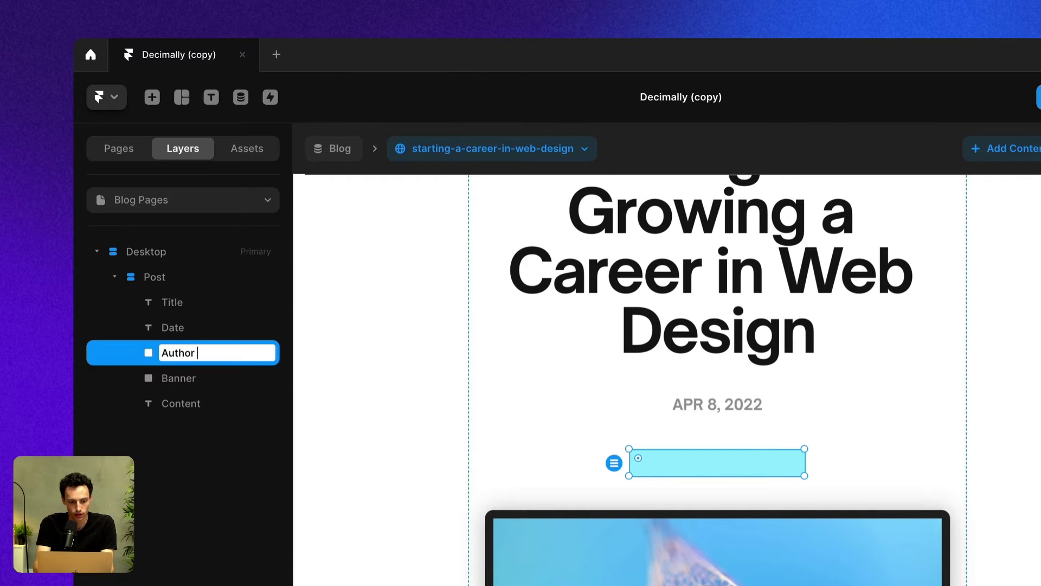
text(Author Holder)
key(Return)
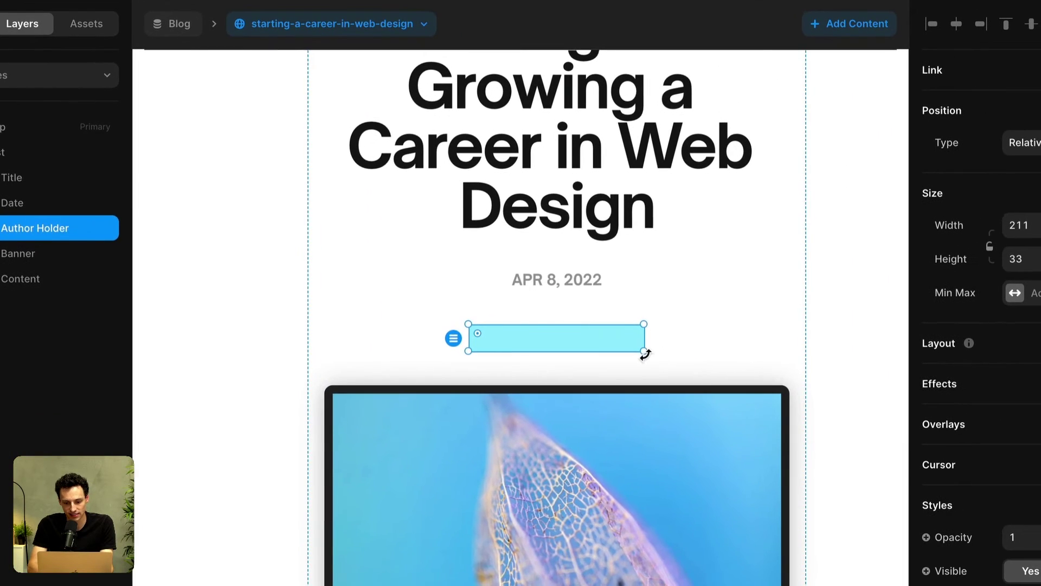
drag(648, 357, 703, 420)
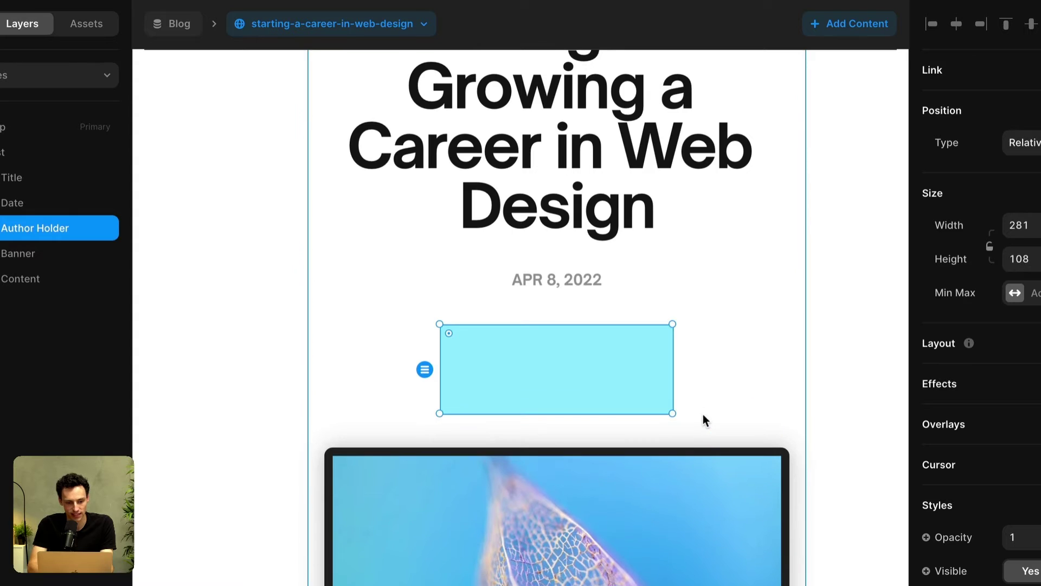
Add the text "Author Name" inside the Author Holder and a square frame about 54 by 54 just left of it.
key(t)
click(504, 359)
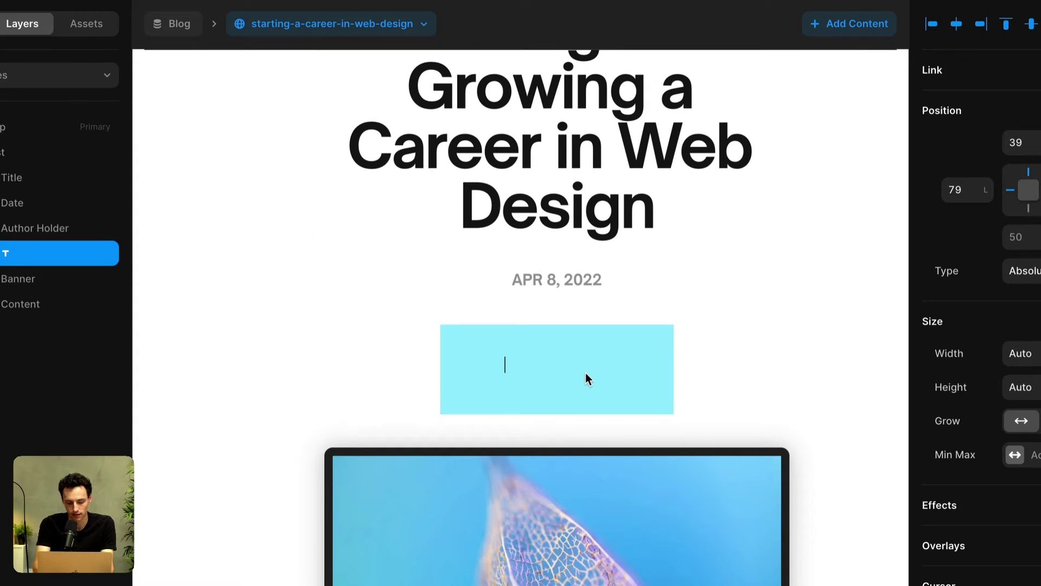
text(Author Name)
key(Escape)
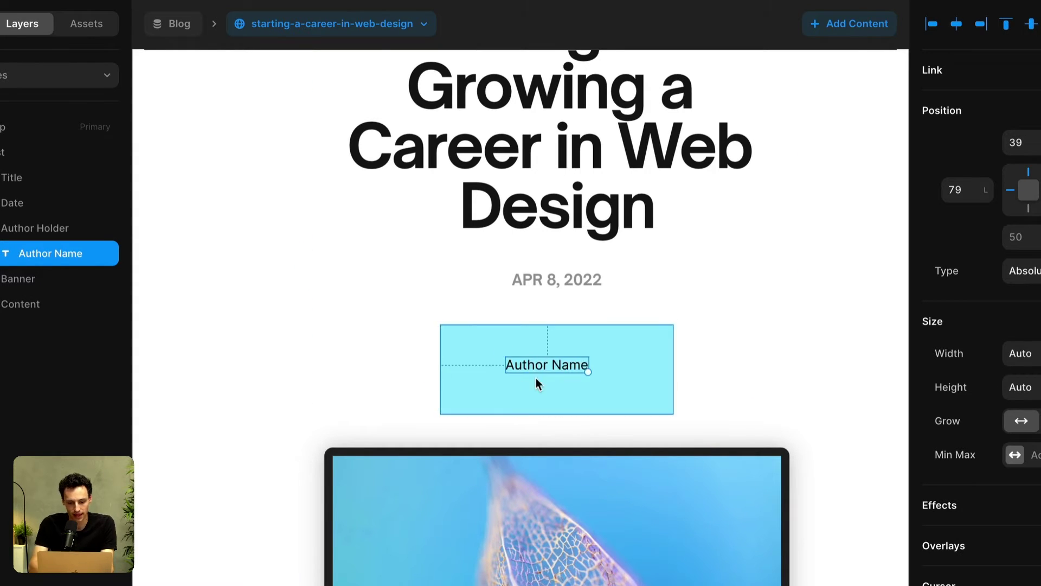
key(f)
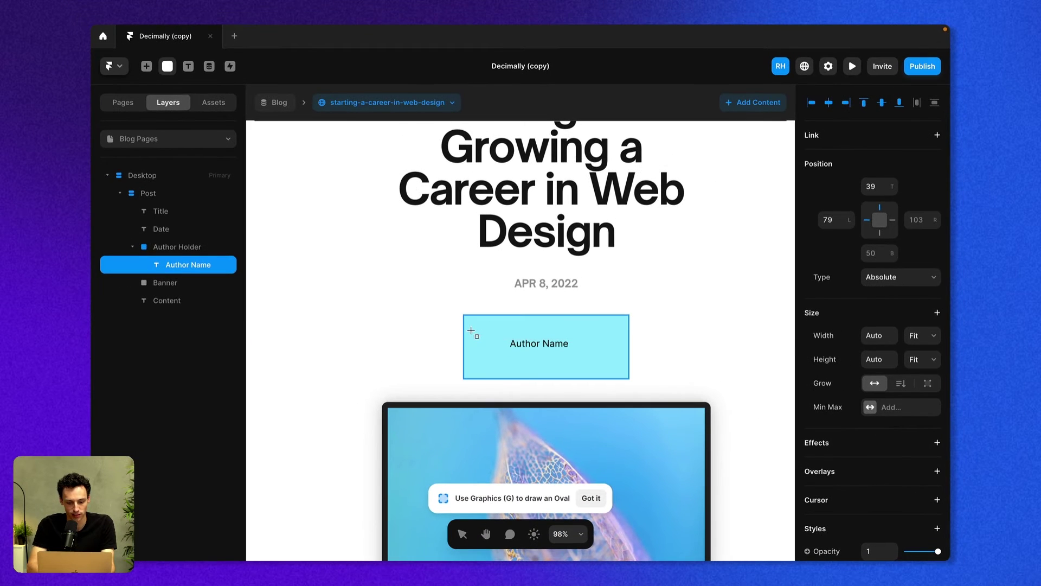
drag(449, 345, 501, 360)
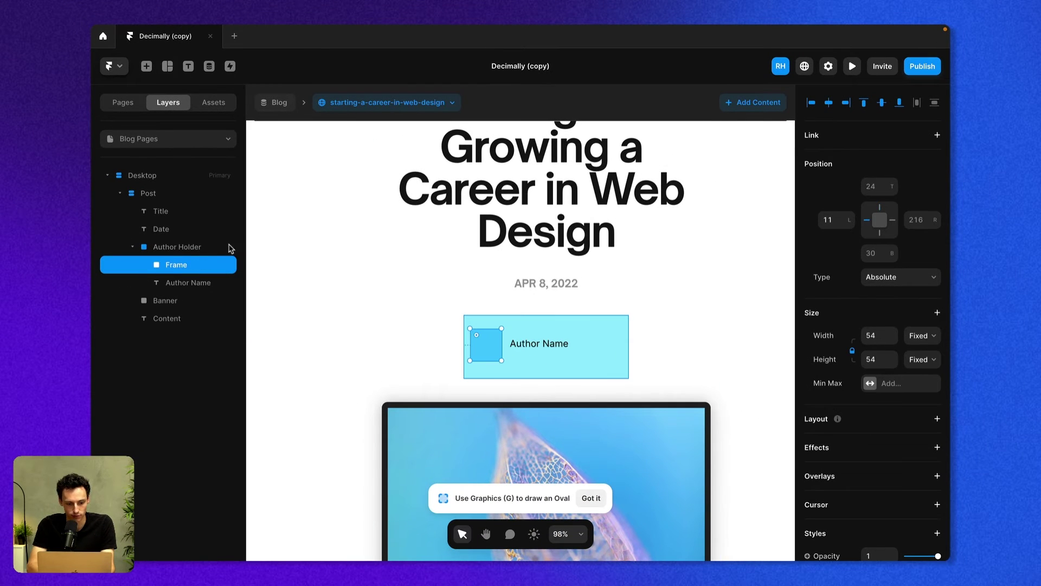
Turn the Author Holder into a horizontal stack with its width and height both set to Auto.
click(176, 247)
click(937, 329)
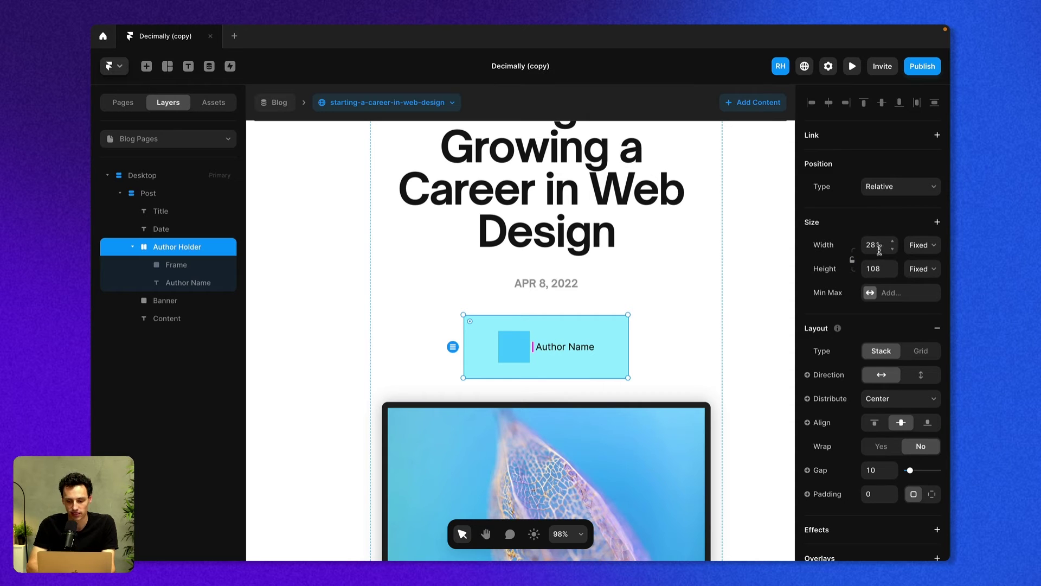
text(Auto)
click(879, 274)
text(auto)
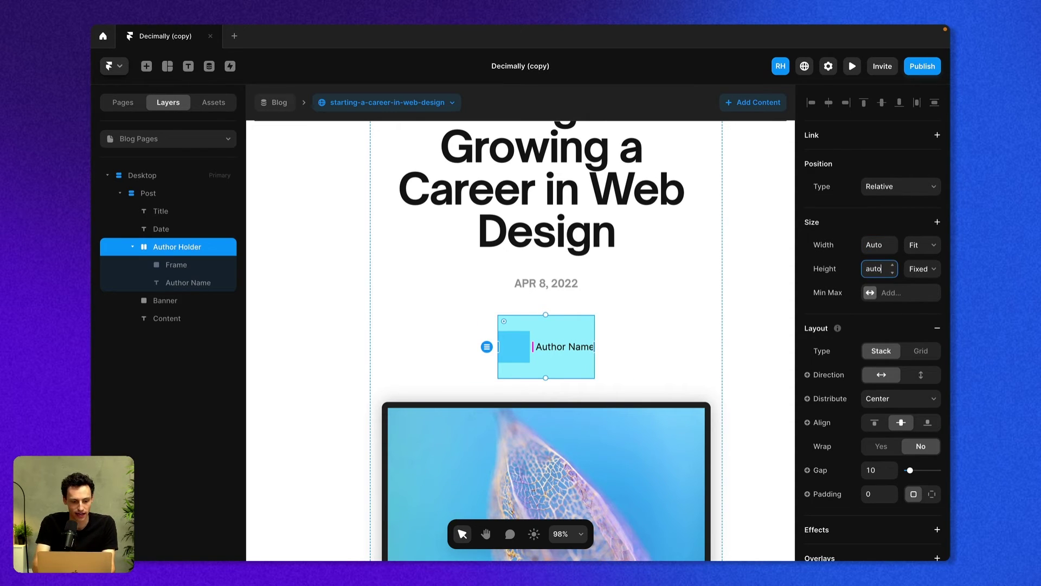
key(Return)
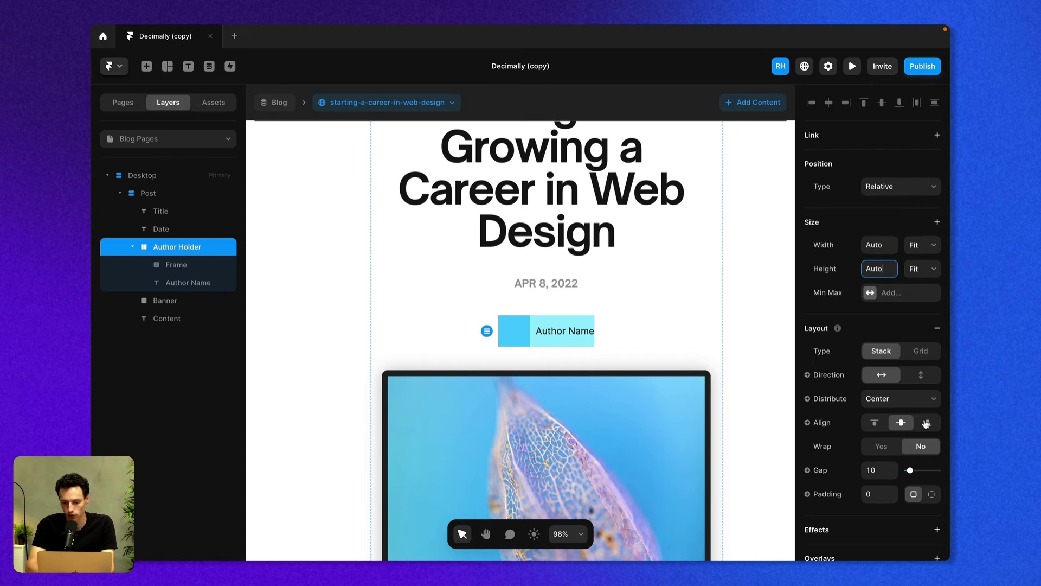
Remove the light blue fill from the Author Holder.
scroll(926, 424, down, 5)
scroll(937, 526, down, 1)
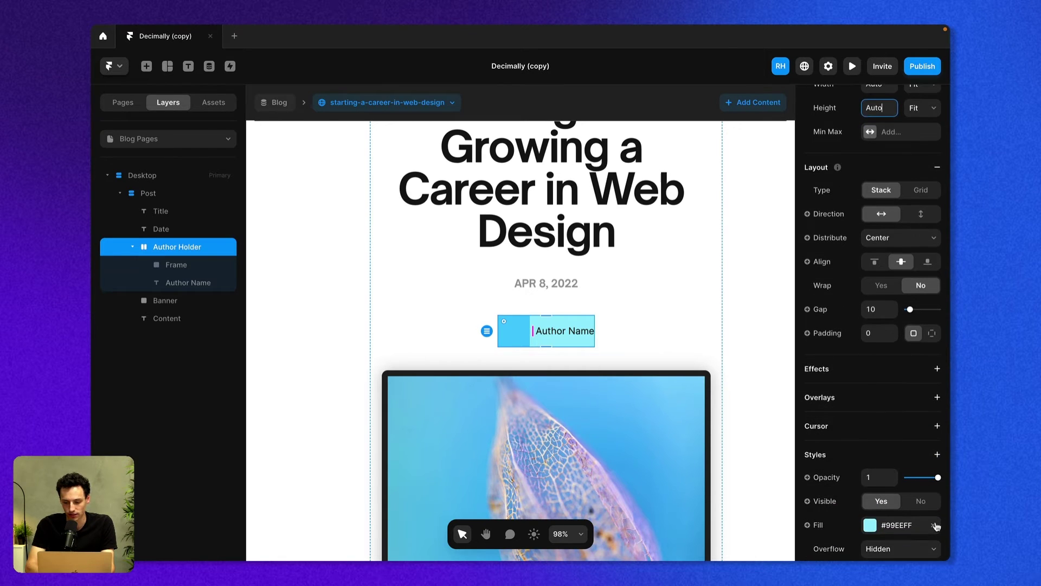
click(933, 525)
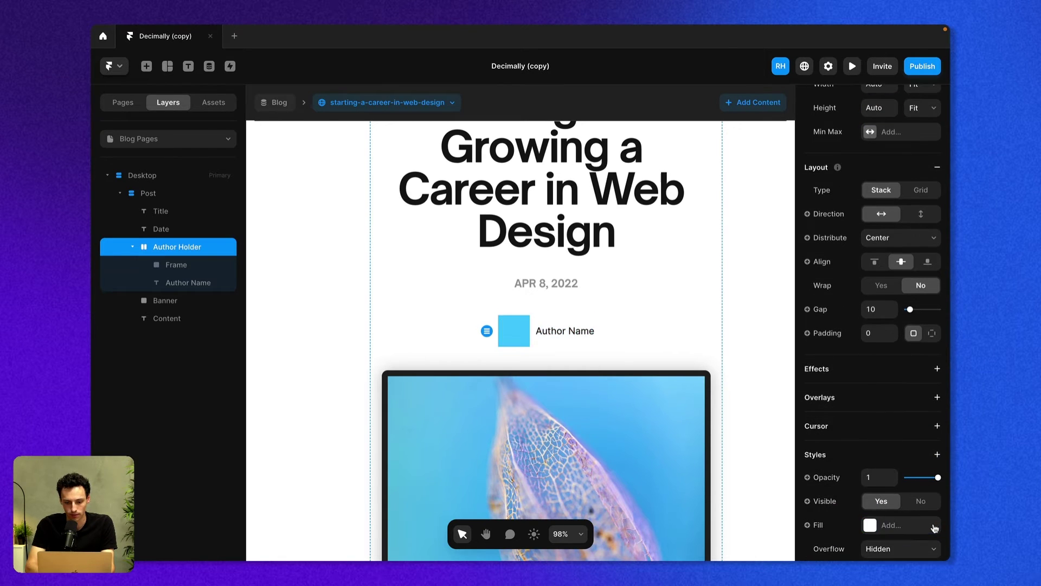
Round the square frame in the Author Holder into a circle with a radius of 999.
click(509, 334)
scroll(887, 431, down, 5)
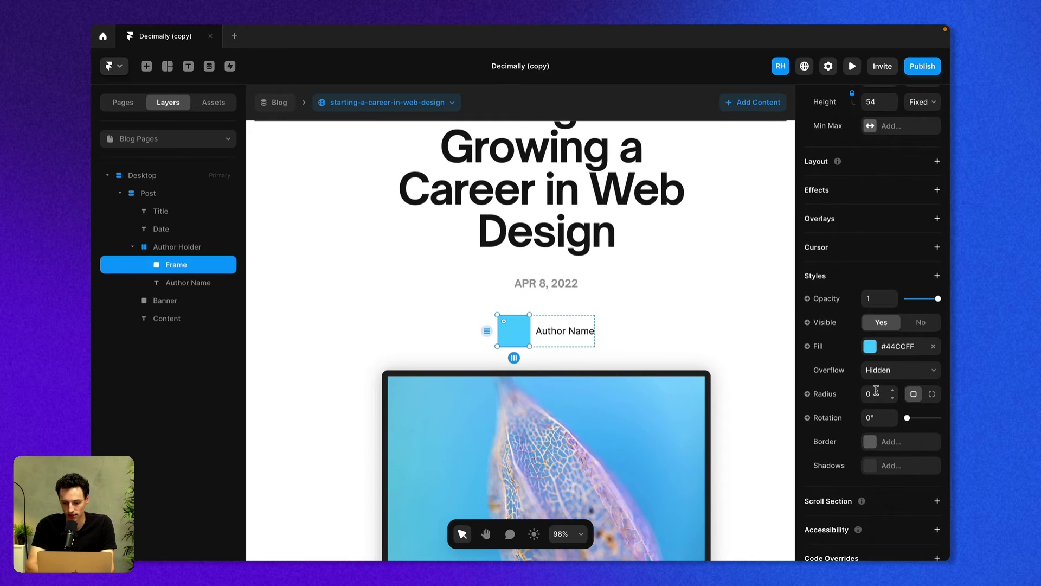
key(Return)
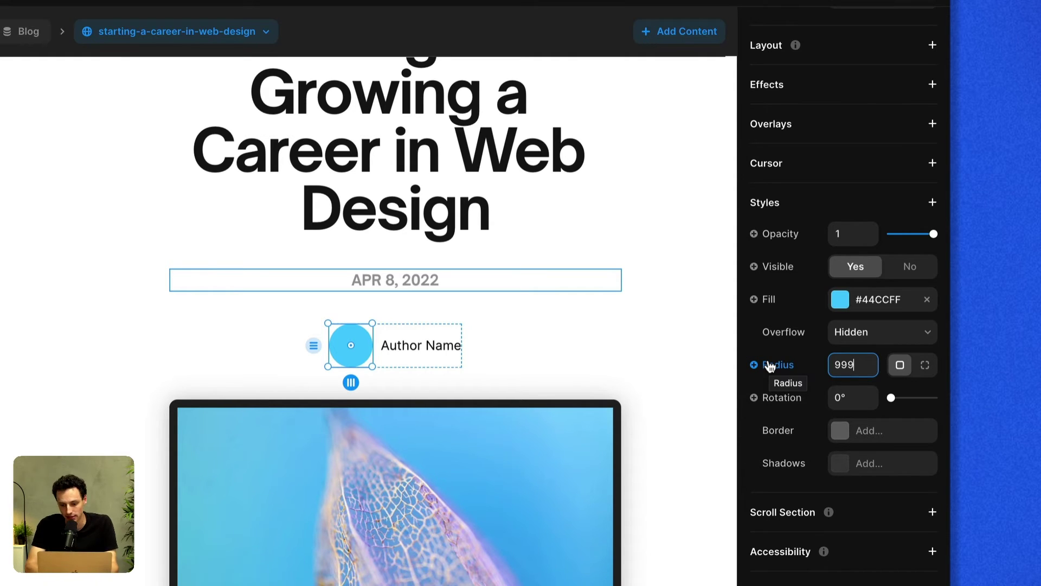
Bind the round frame's fill to the Author Image variable.
click(768, 304)
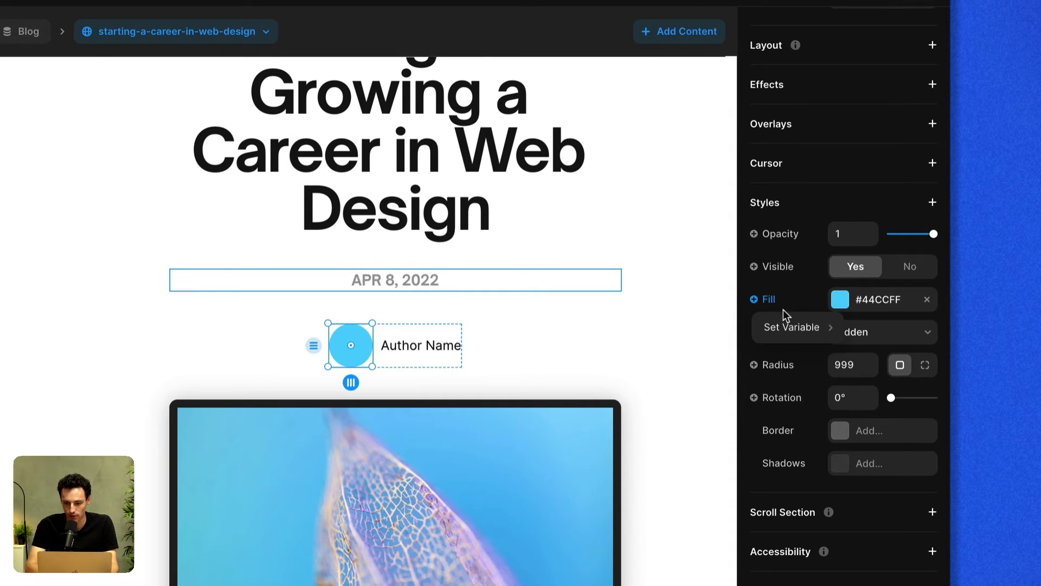
mouse_move(786, 329)
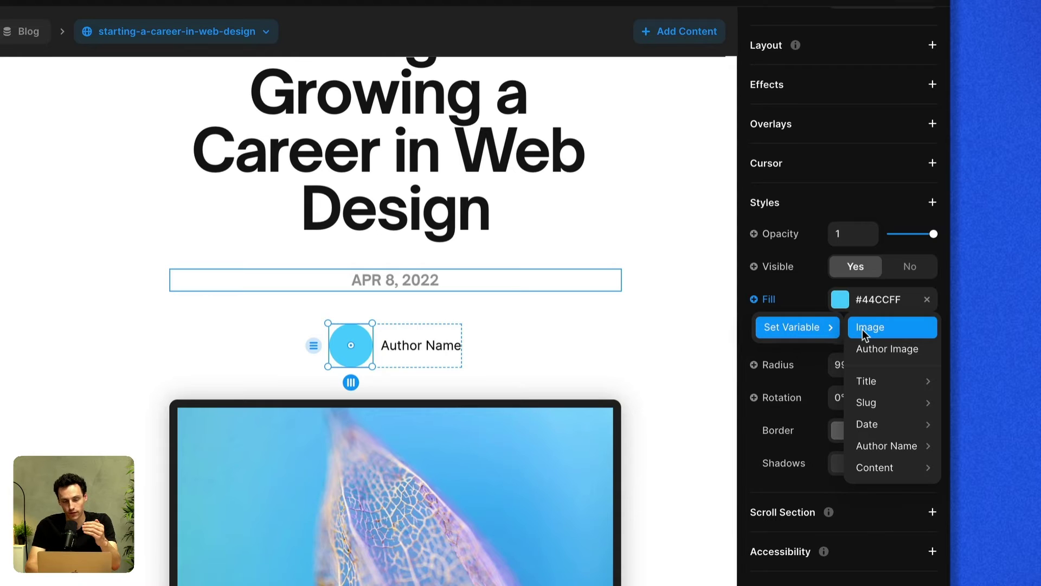
click(893, 350)
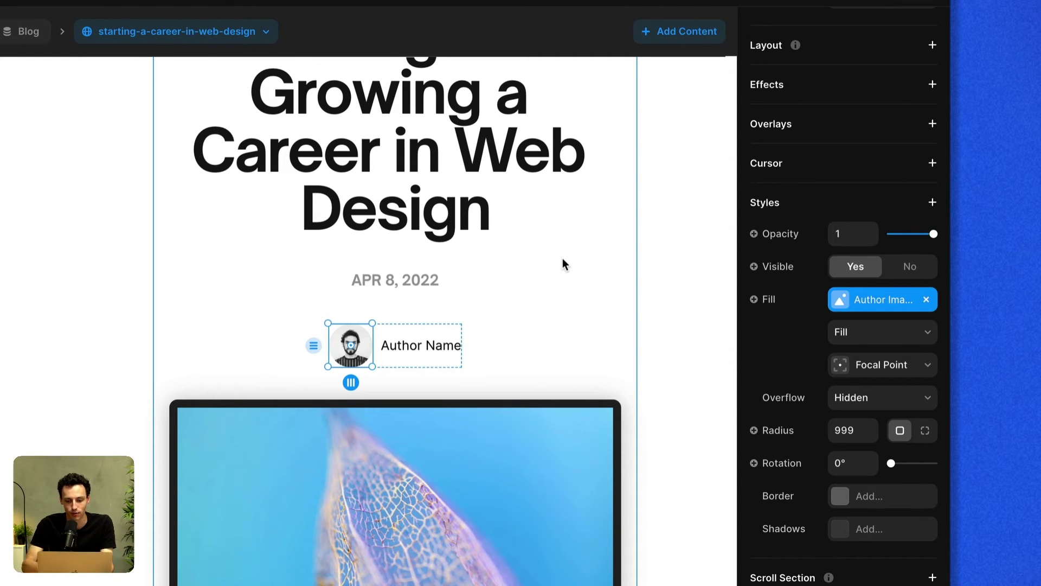
Bind the content of the text beside the author image to the Author Name variable.
click(421, 344)
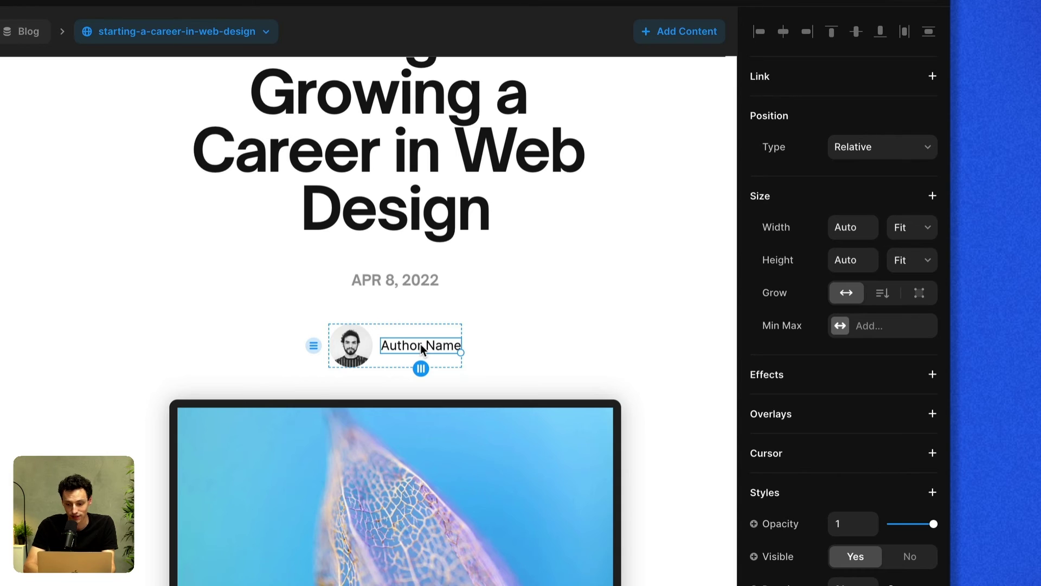
scroll(922, 487, down, 6)
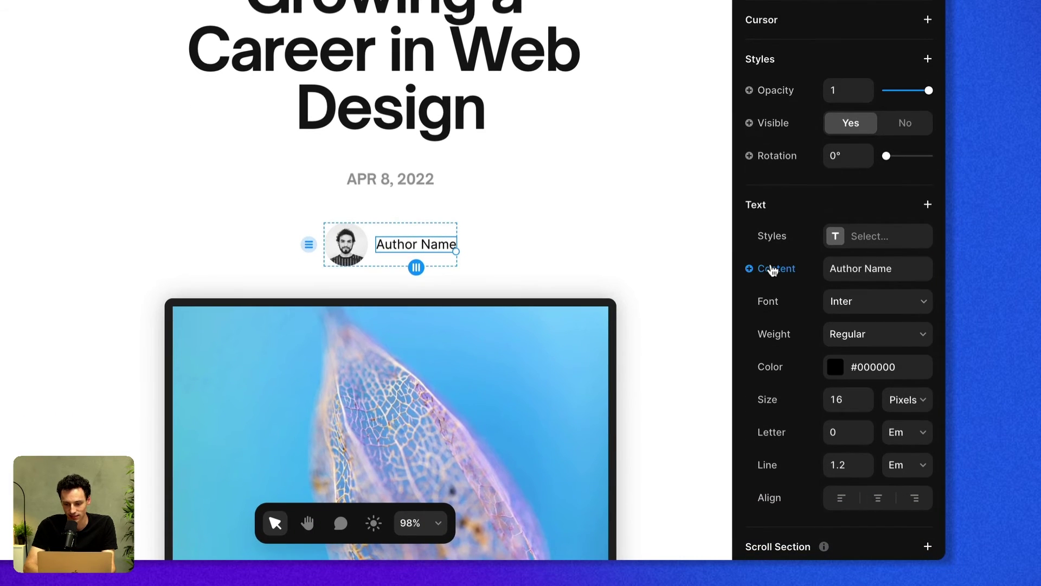
click(773, 270)
mouse_move(784, 296)
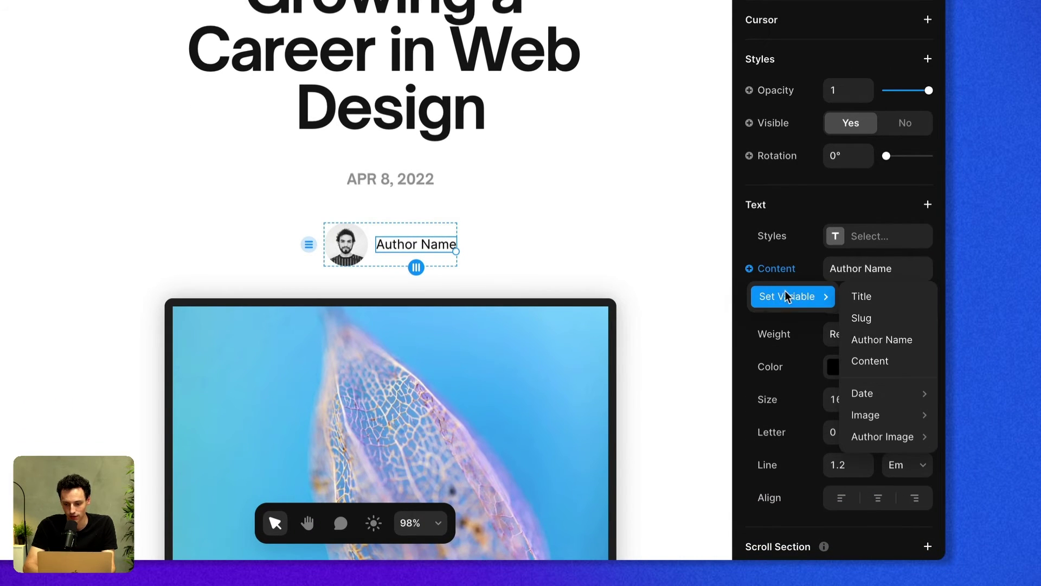
click(889, 343)
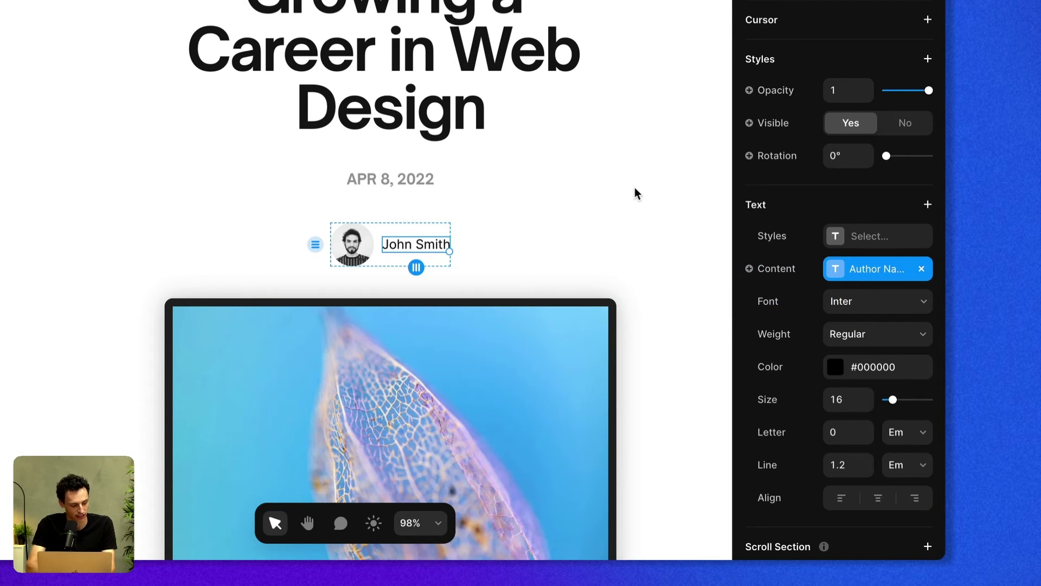
Select the author block and switch the page preview to the how-can-designers-prepare-for-the-future item.
click(395, 258)
click(392, 259)
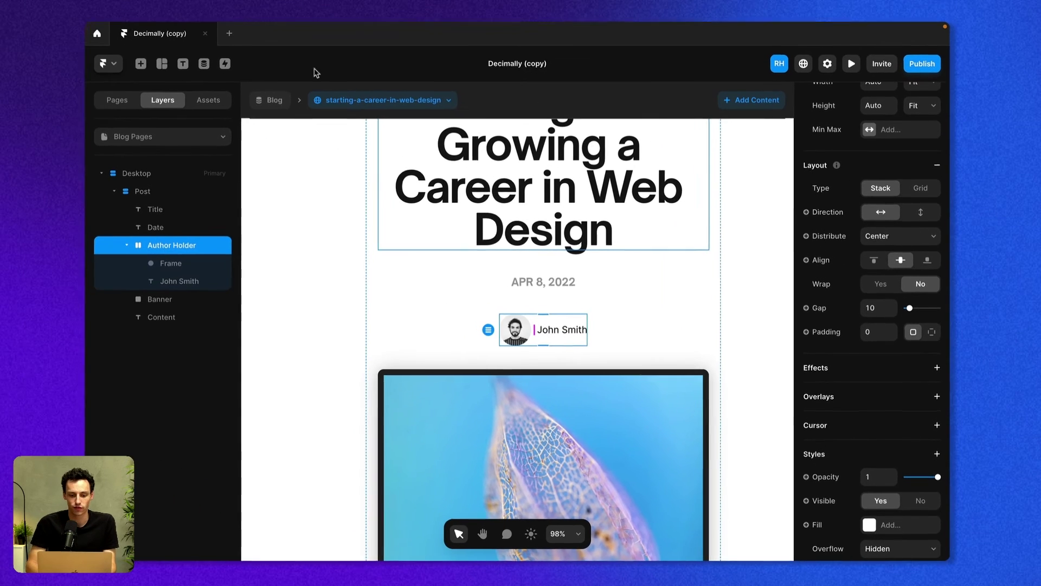
click(380, 104)
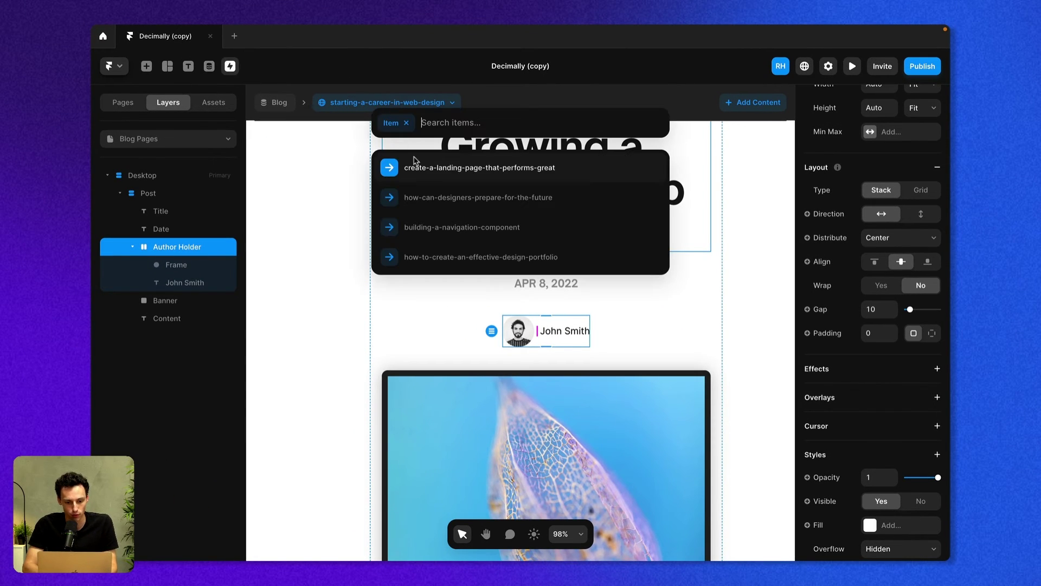
click(437, 197)
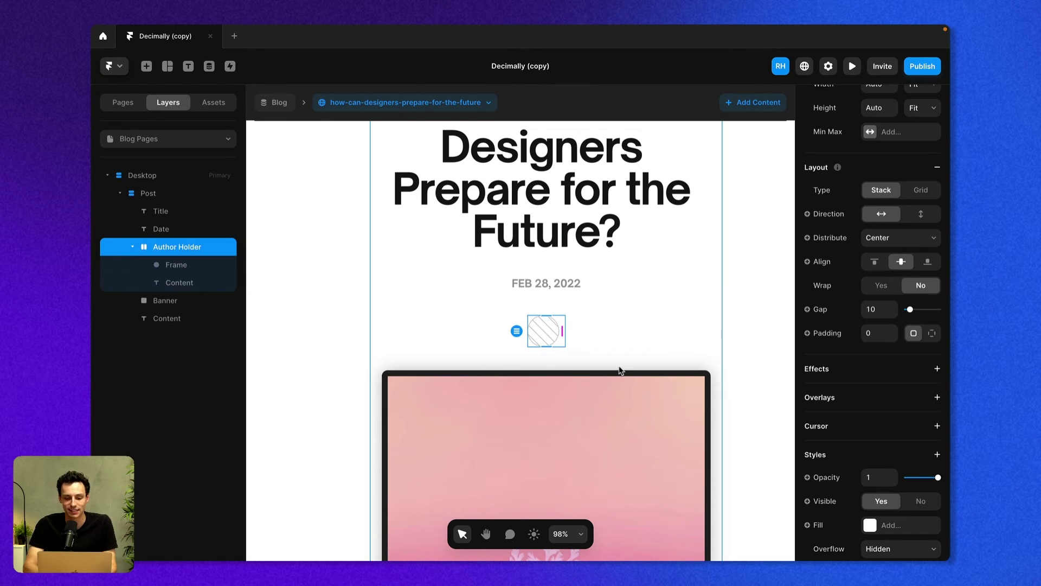
Turn the Author Holder's visibility off and back on.
scroll(904, 447, down, 5)
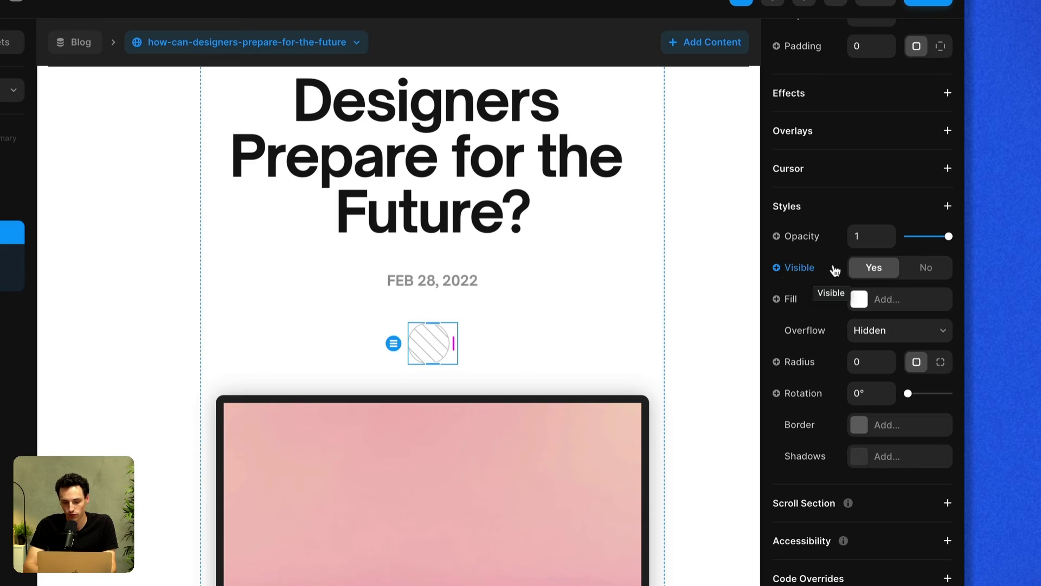
click(917, 273)
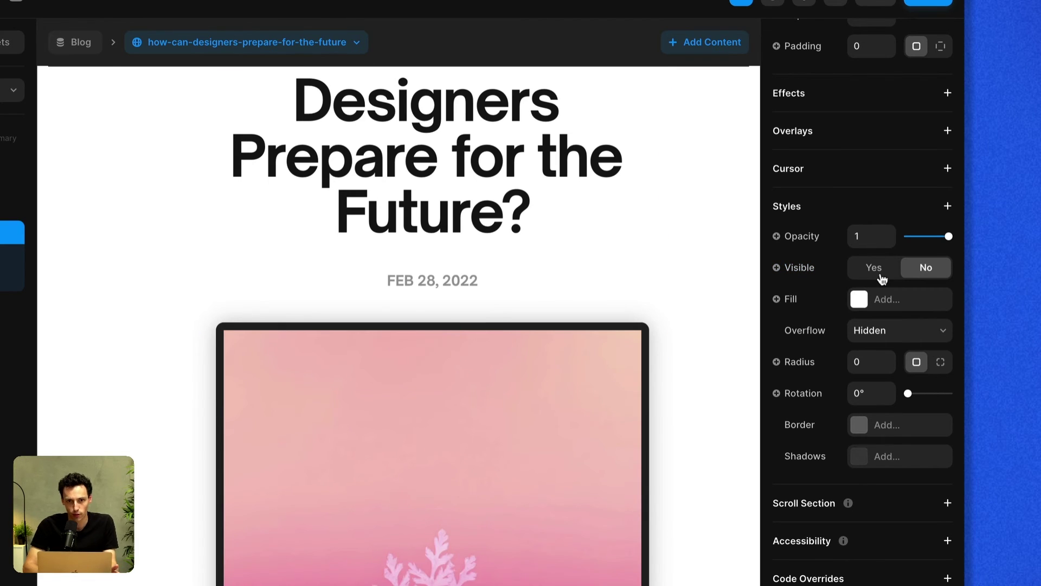
click(879, 276)
click(808, 270)
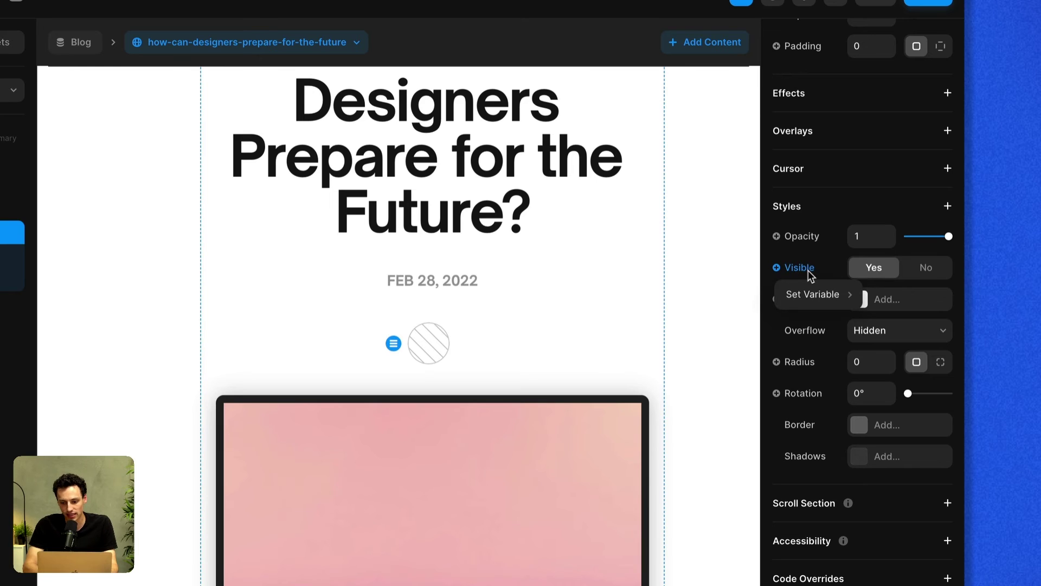
mouse_move(811, 293)
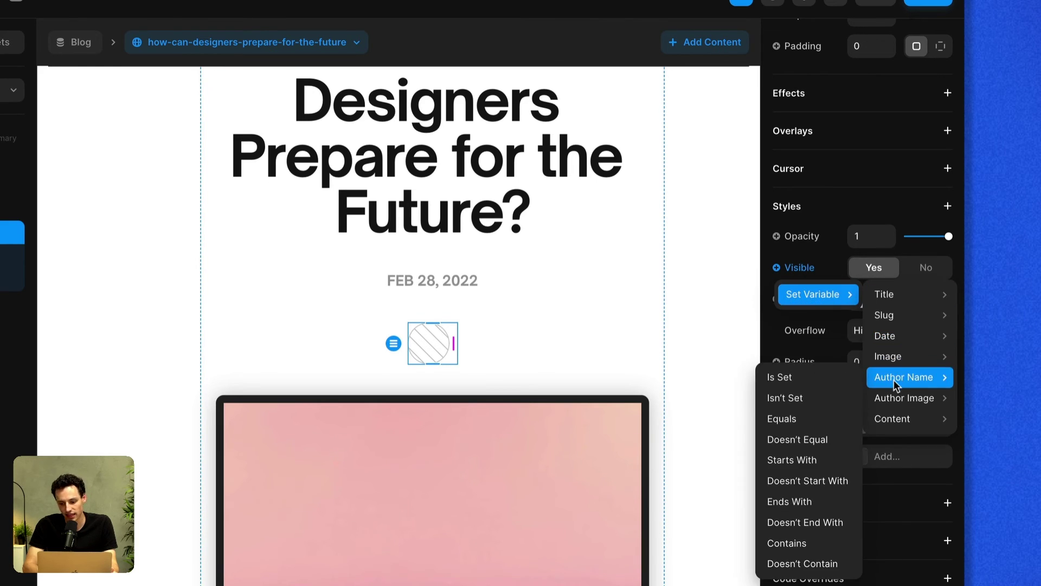
mouse_move(892, 391)
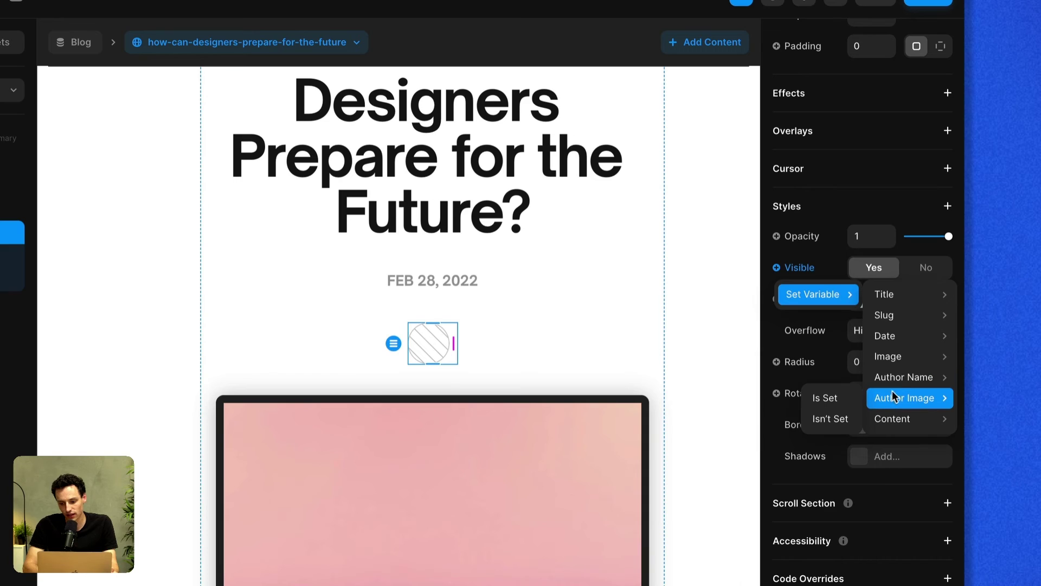
click(840, 422)
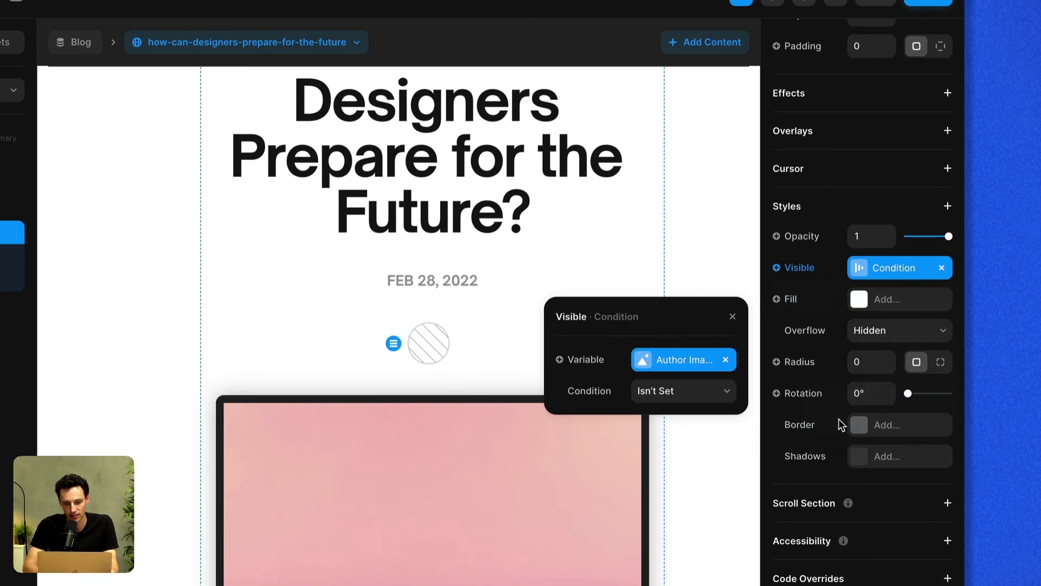
click(726, 359)
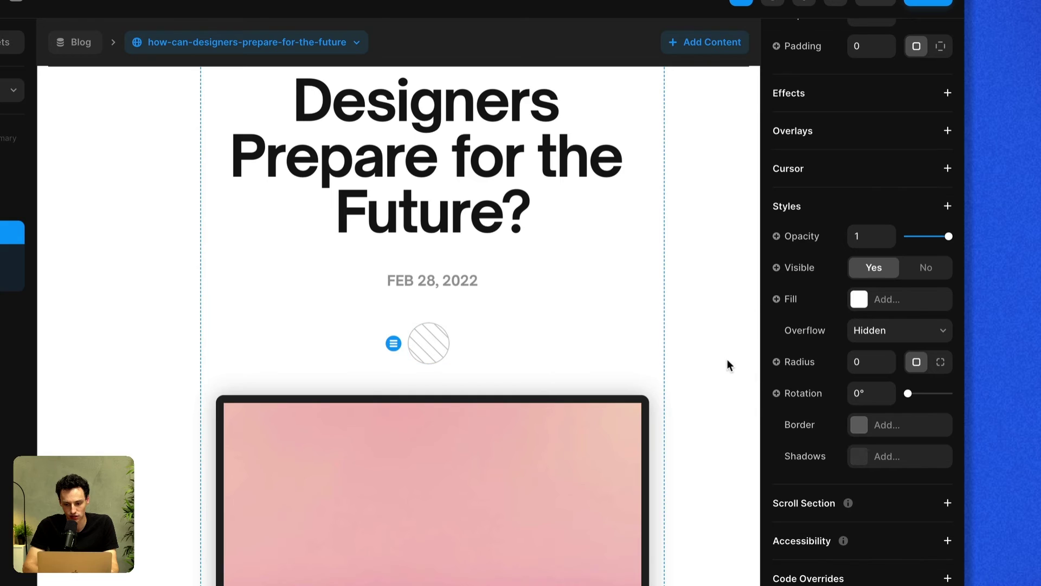
Make the Author Holder visible only on the condition that the Author Image variable Is Set.
click(799, 270)
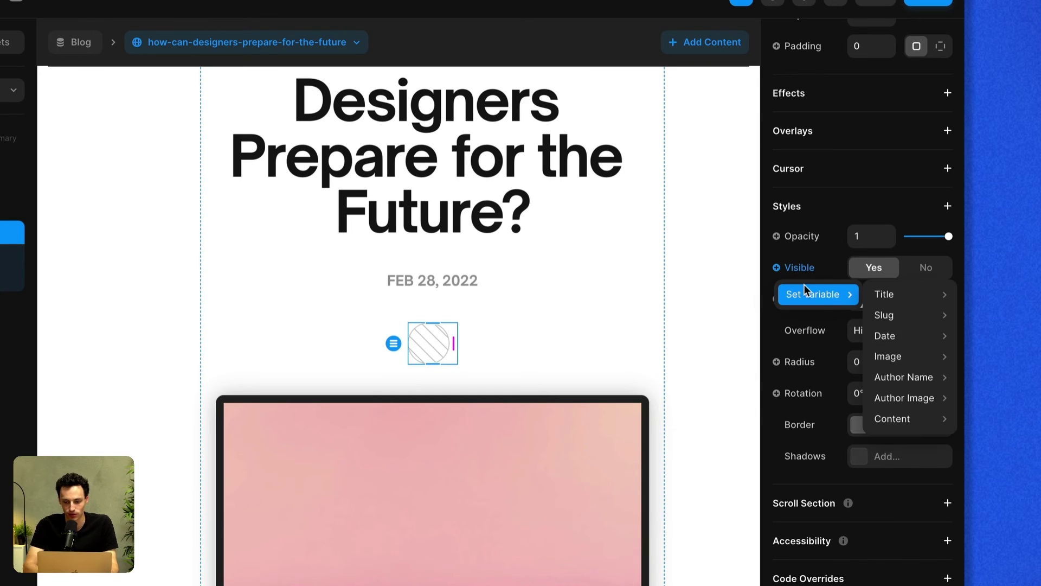
mouse_move(890, 397)
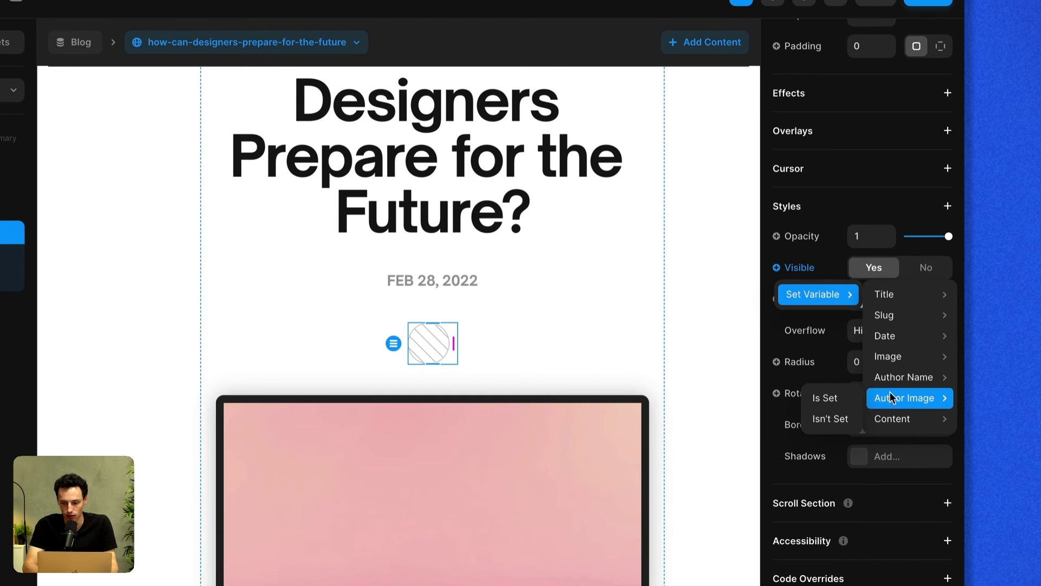
click(834, 399)
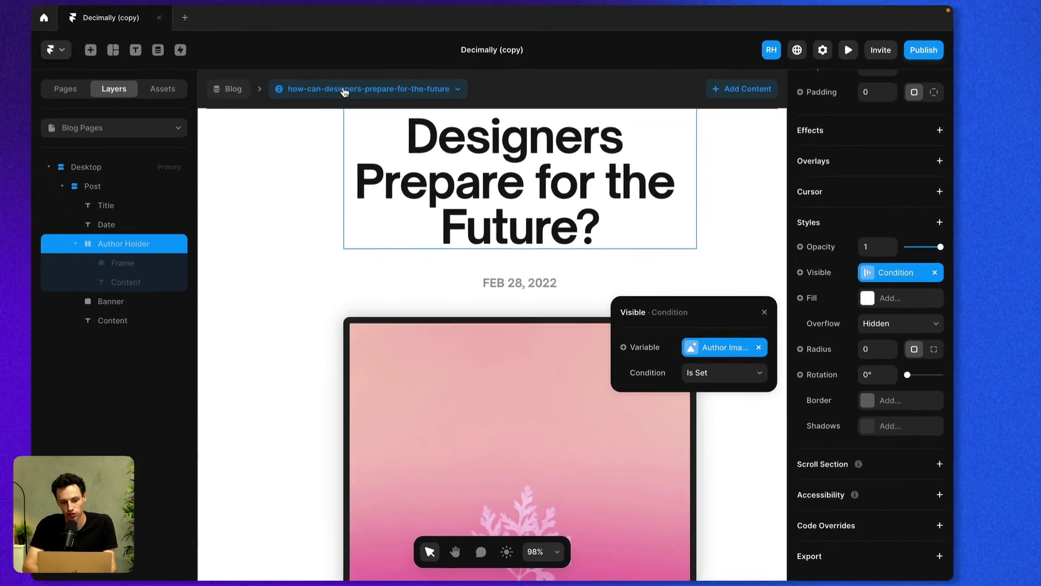
Check the author block's conditional visibility by previewing the starting-a-career-in-web-design and how-can-designers-prepare-for-the-future items.
click(344, 90)
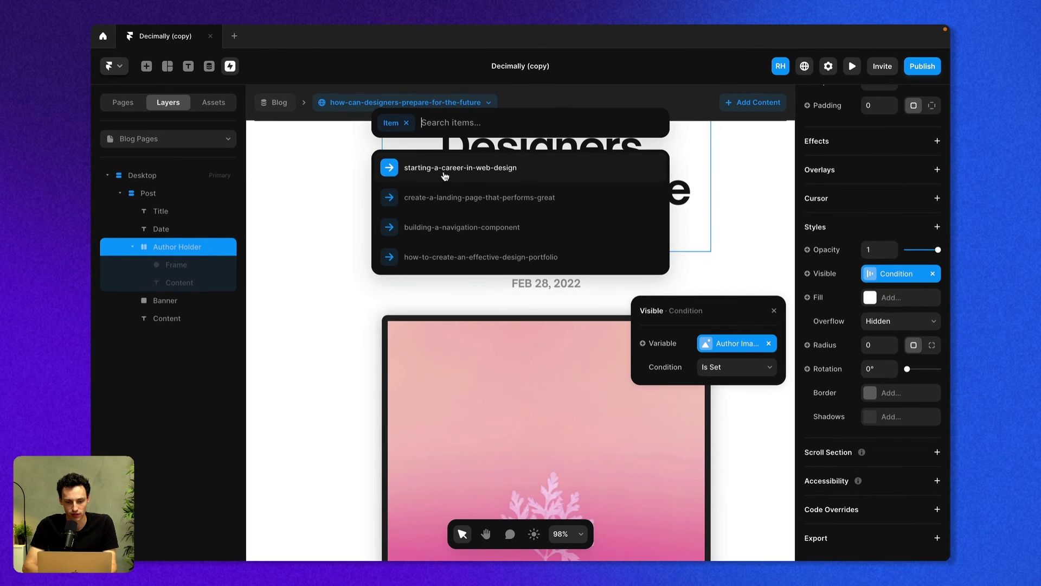
click(445, 168)
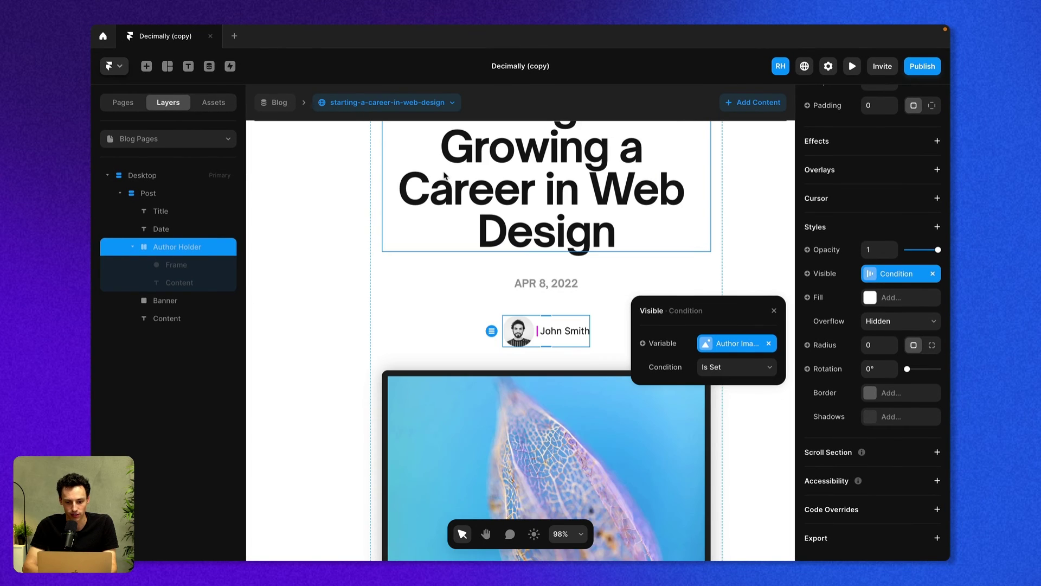
click(489, 307)
click(542, 340)
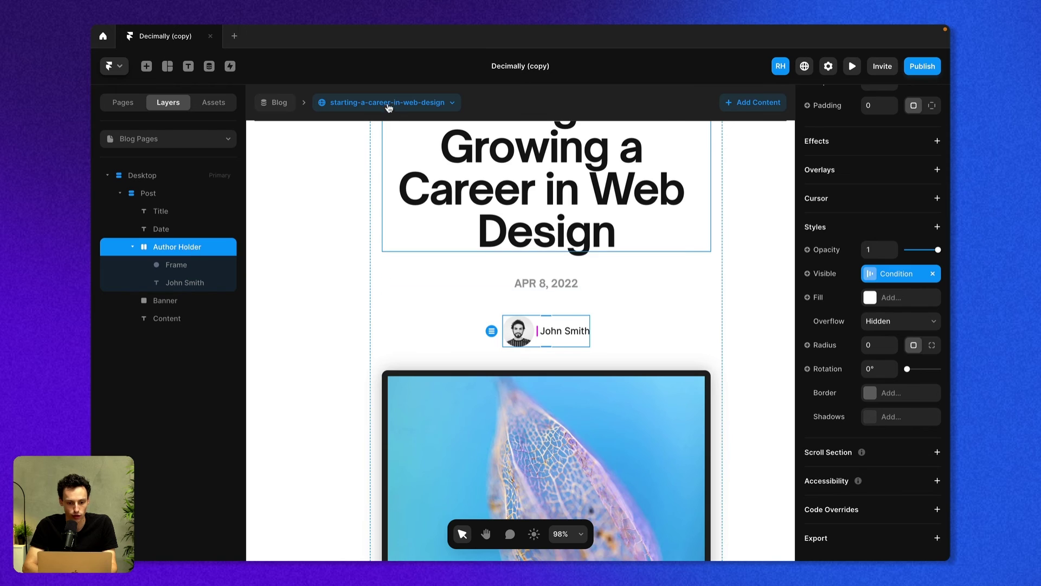
click(389, 104)
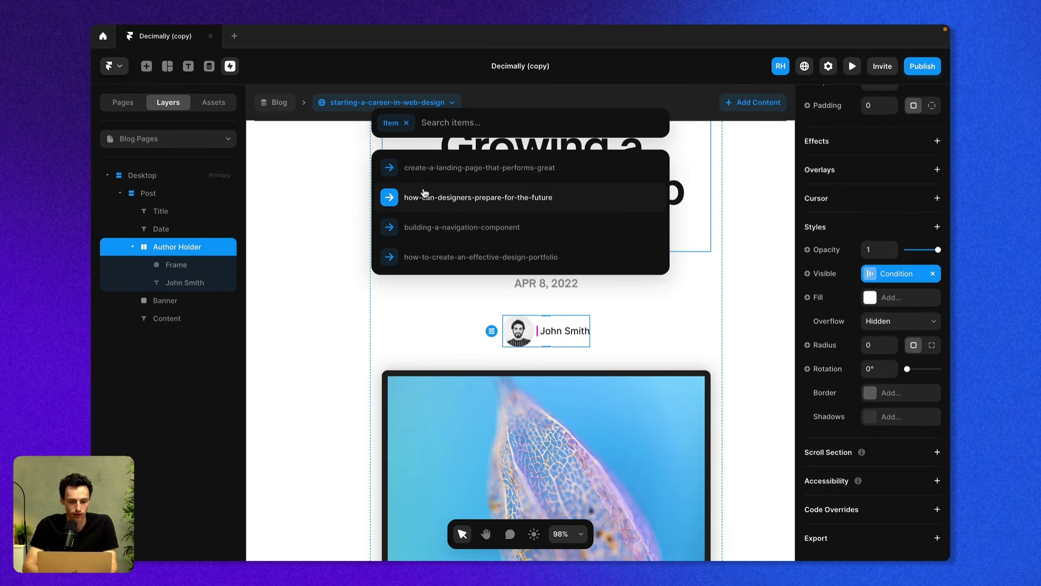
click(425, 196)
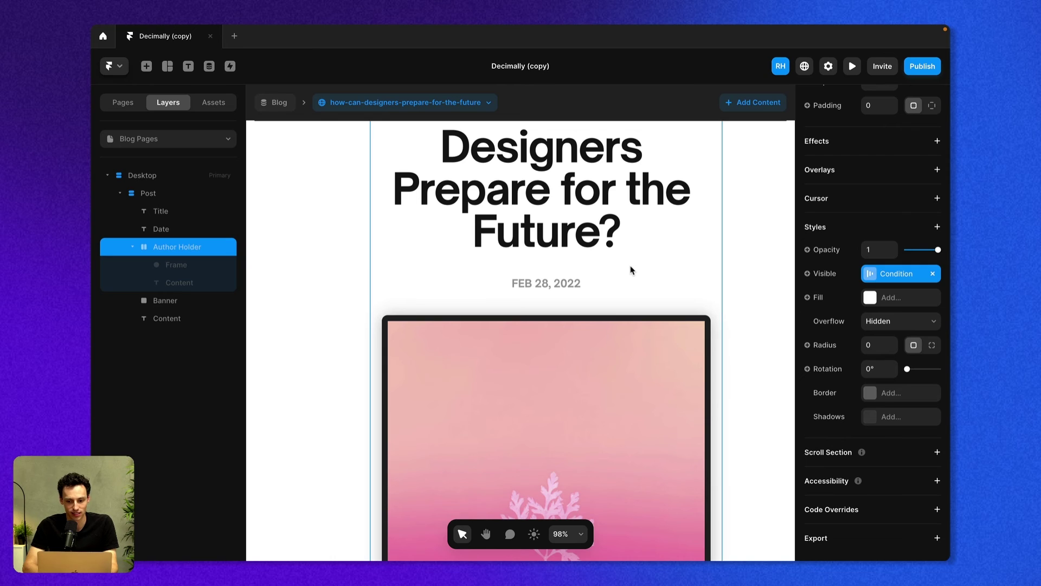
scroll(632, 270, down, 5)
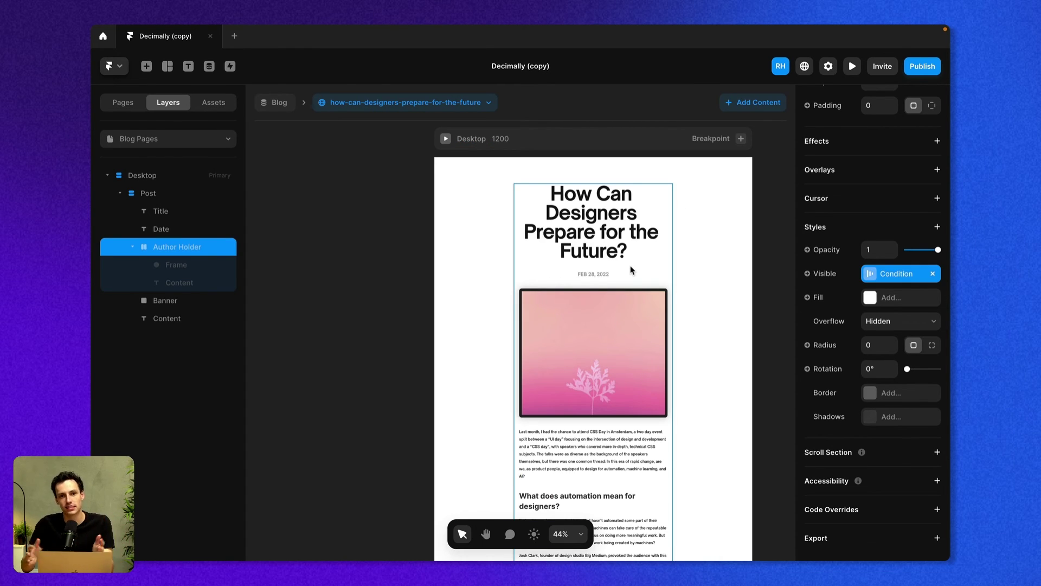
Switch from the Blog detail page to the /blog page.
click(162, 139)
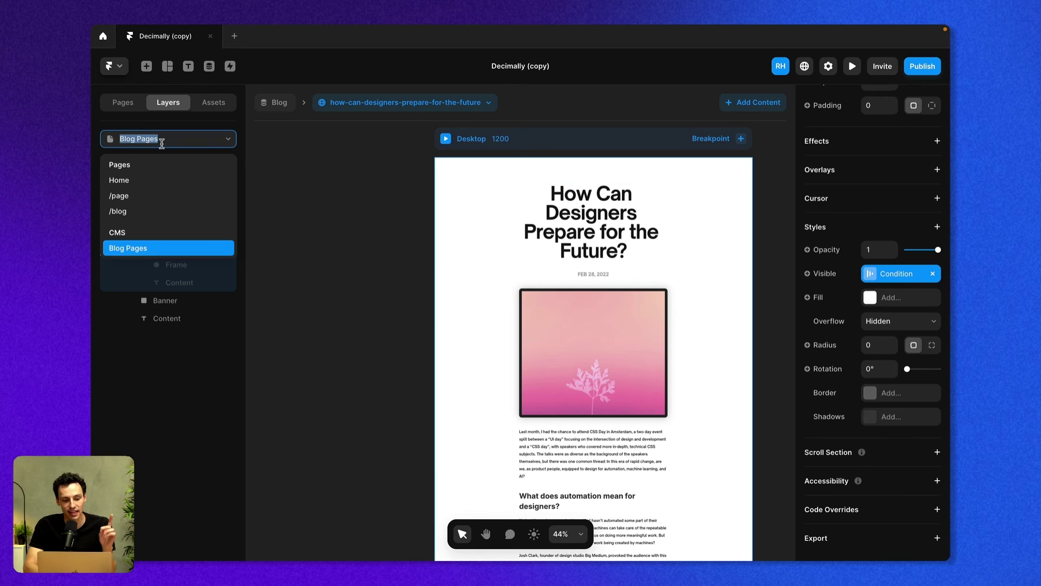
click(146, 210)
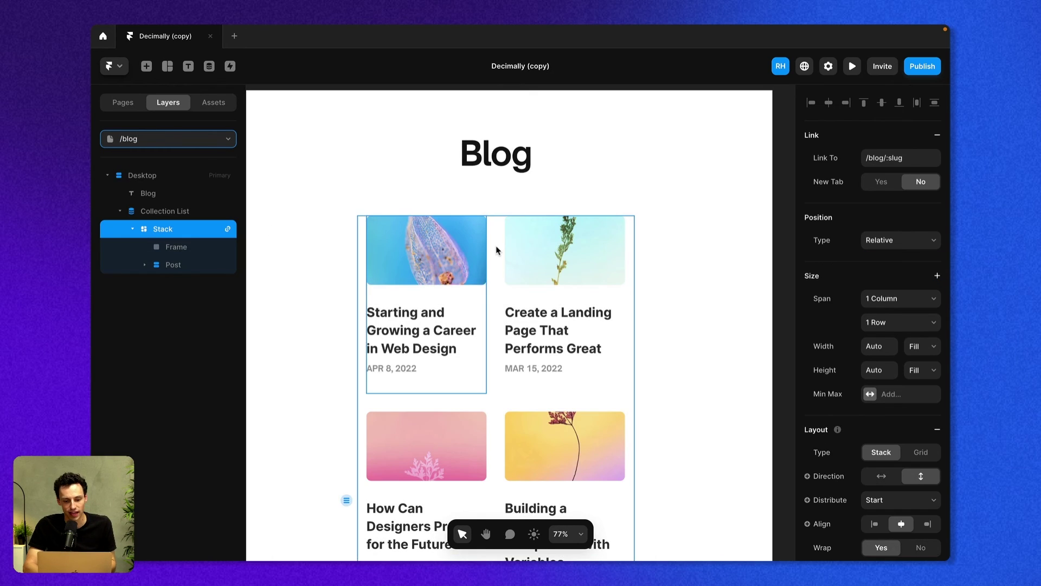
scroll(497, 250, down, 5)
click(562, 425)
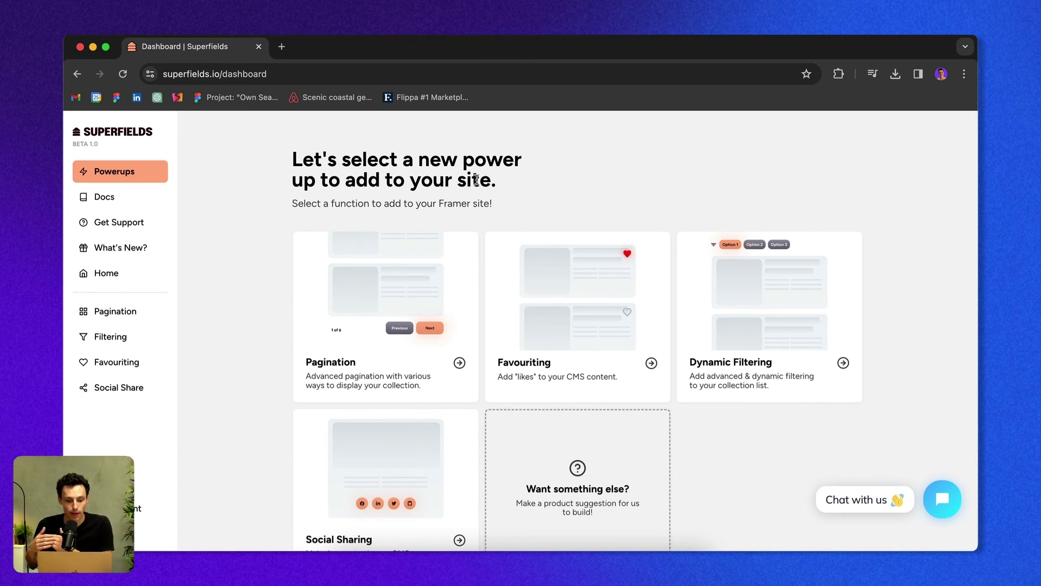
On the Superfields dashboard in the browser, choose Pagination with Previous & Next Buttons and copy the Superfields component.
click(375, 377)
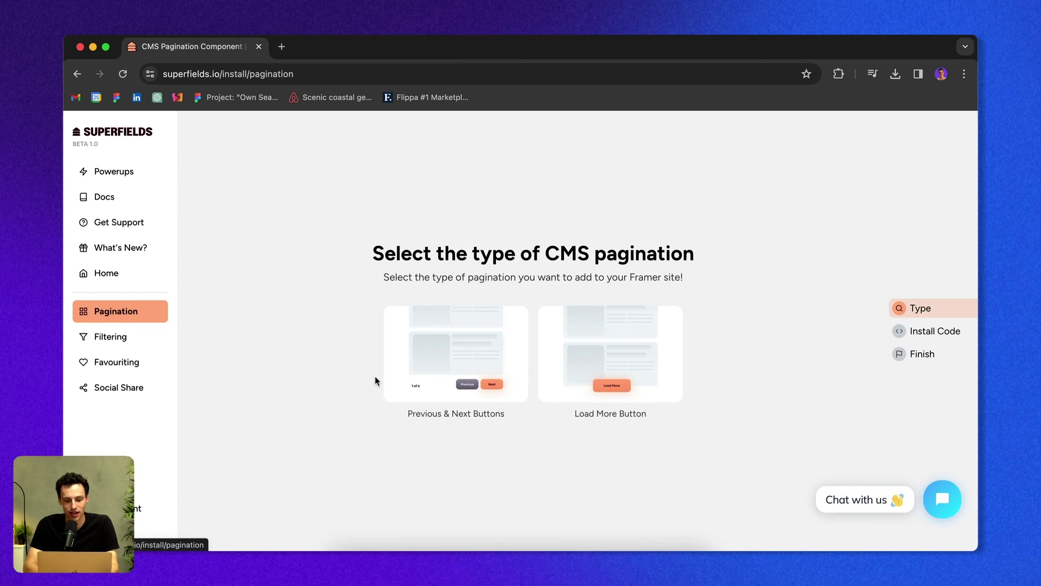
click(462, 369)
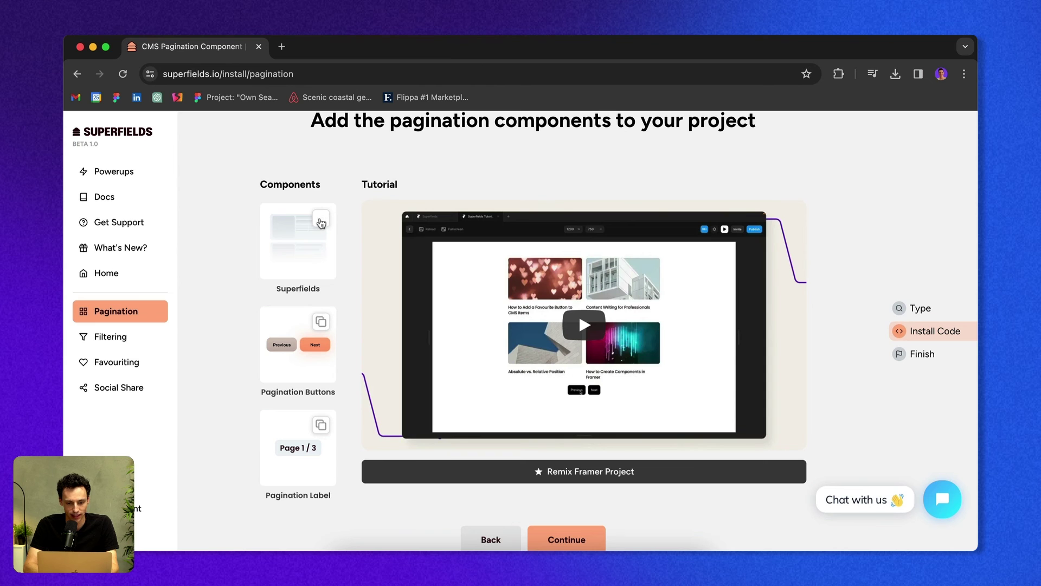
click(321, 218)
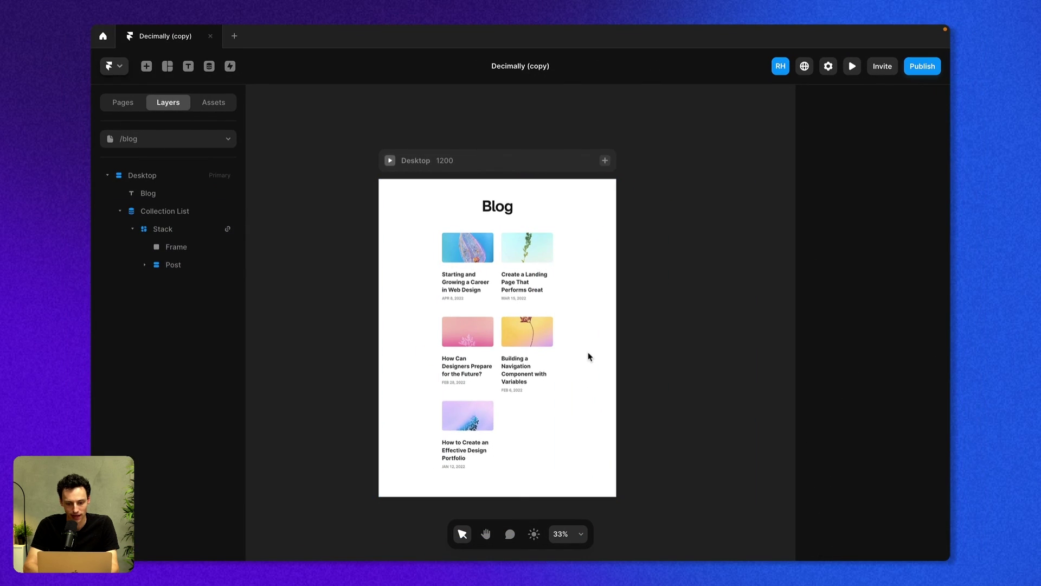
Back in Framer, paste the Superfields component into the /blog page's Desktop frame and move the Collection List outside the frame.
click(166, 210)
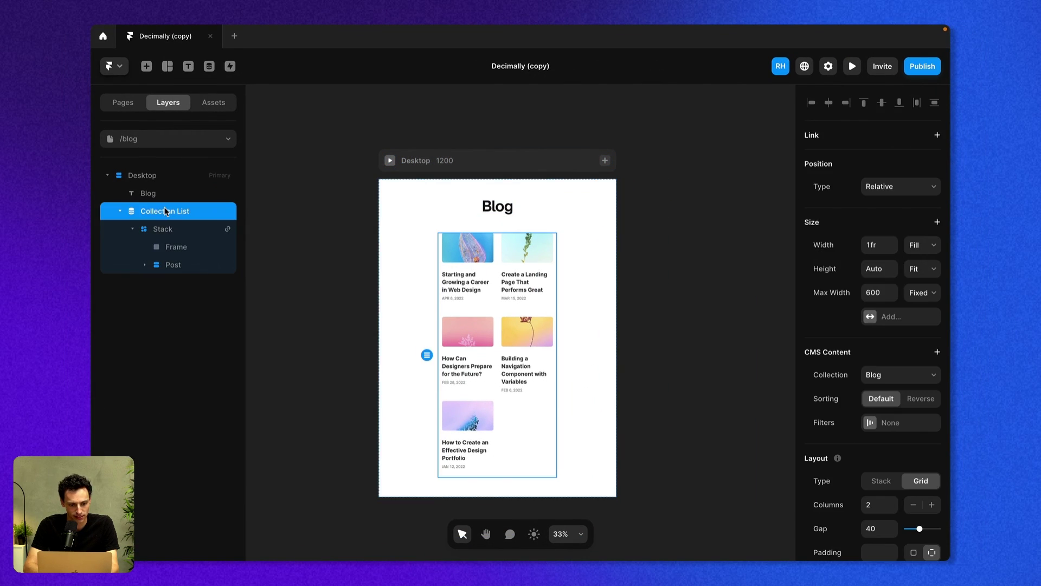
click(156, 175)
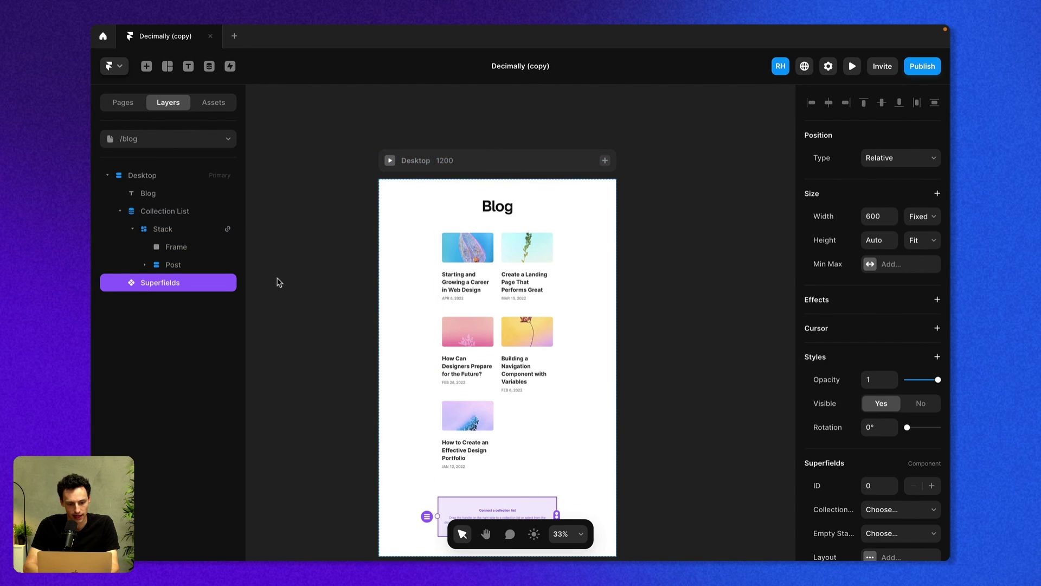
click(165, 212)
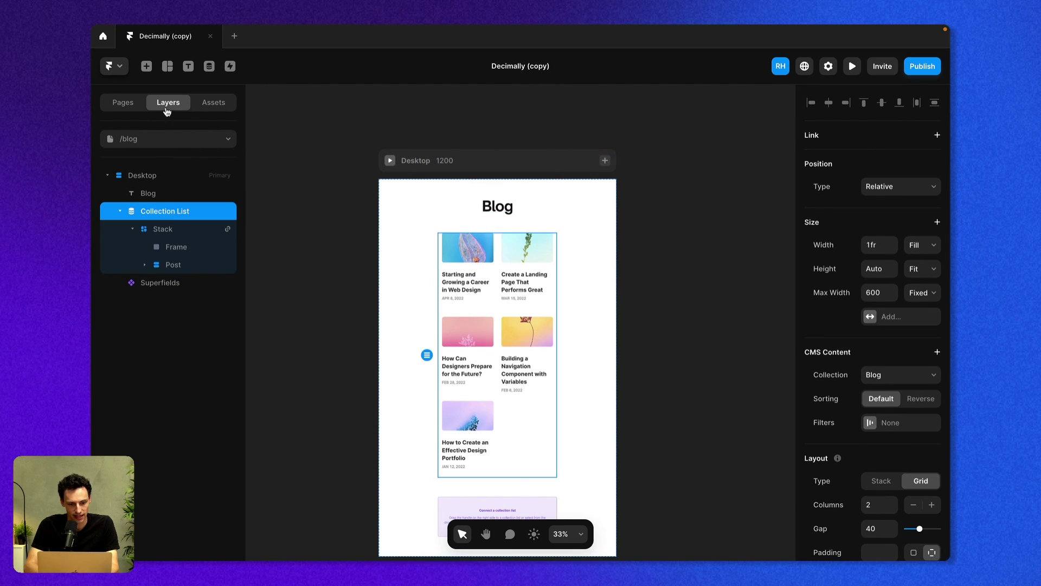
drag(519, 445, 326, 414)
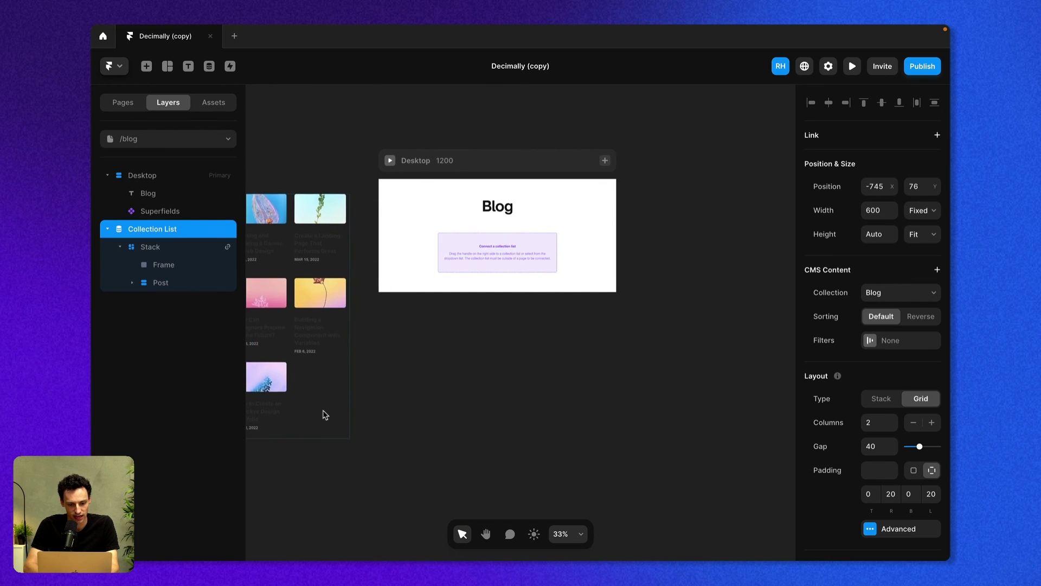
Connect the Superfields component to the Collection List.
click(527, 259)
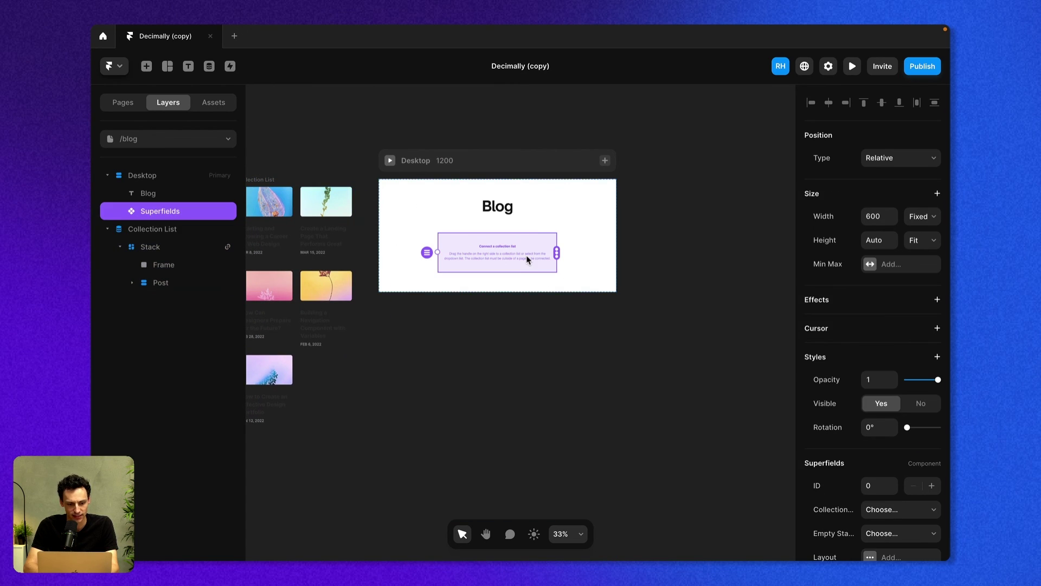
drag(556, 253, 305, 328)
click(322, 351)
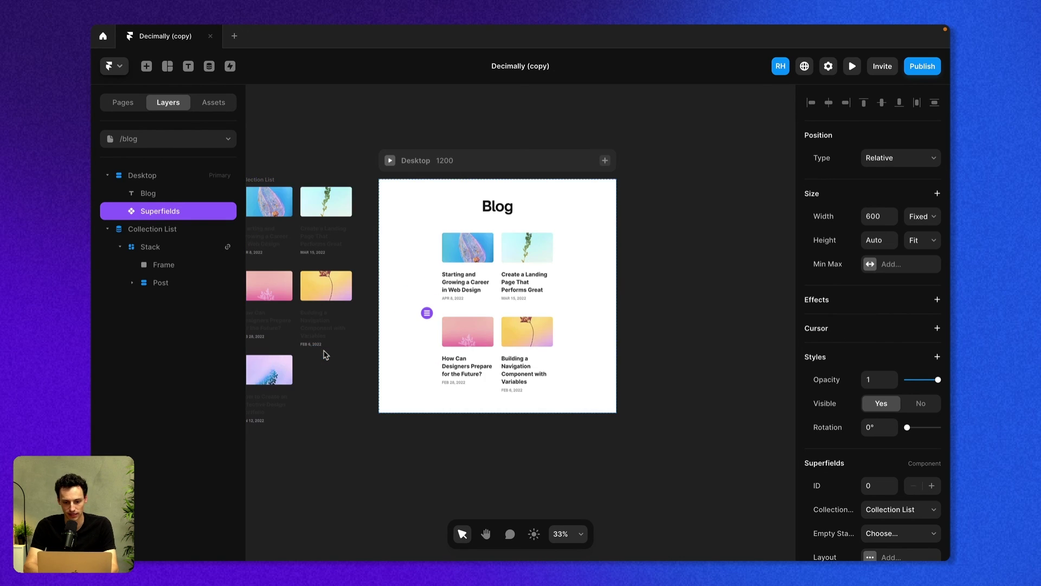
Reduce the number of items per page in the Superfields component's pagination settings.
scroll(940, 462, down, 4)
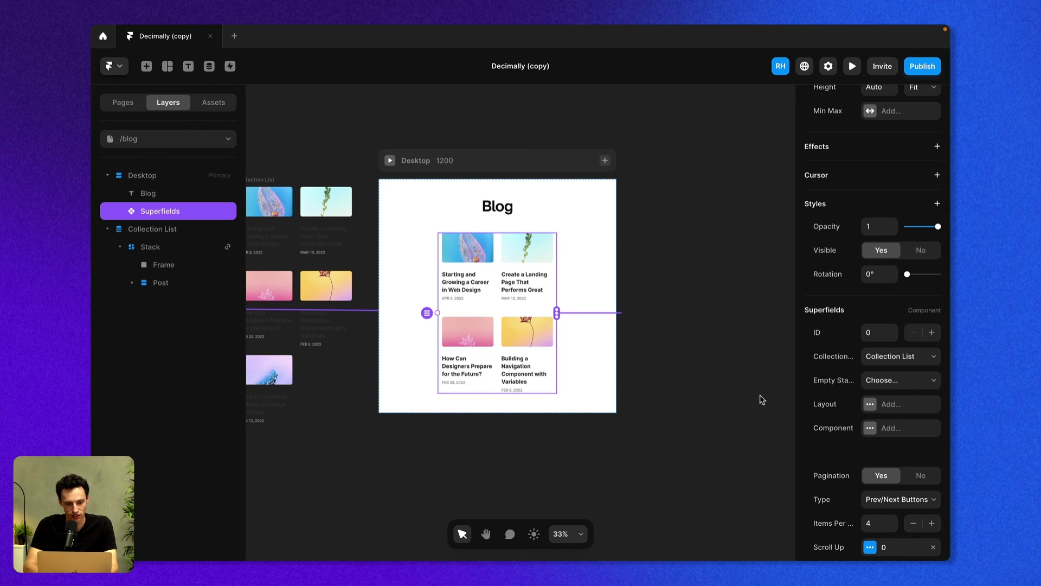
scroll(909, 428, down, 3)
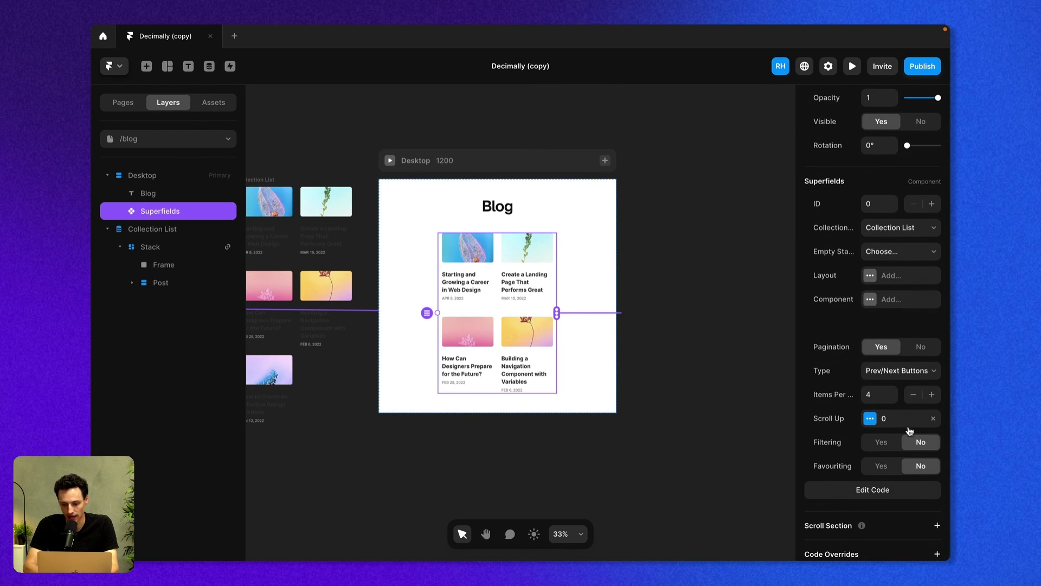
click(913, 395)
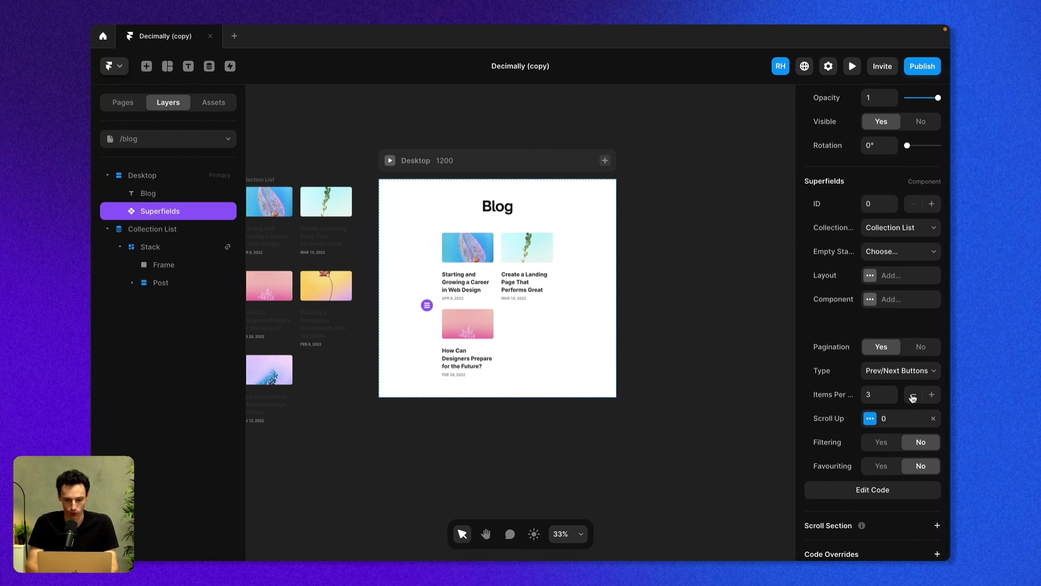
click(913, 395)
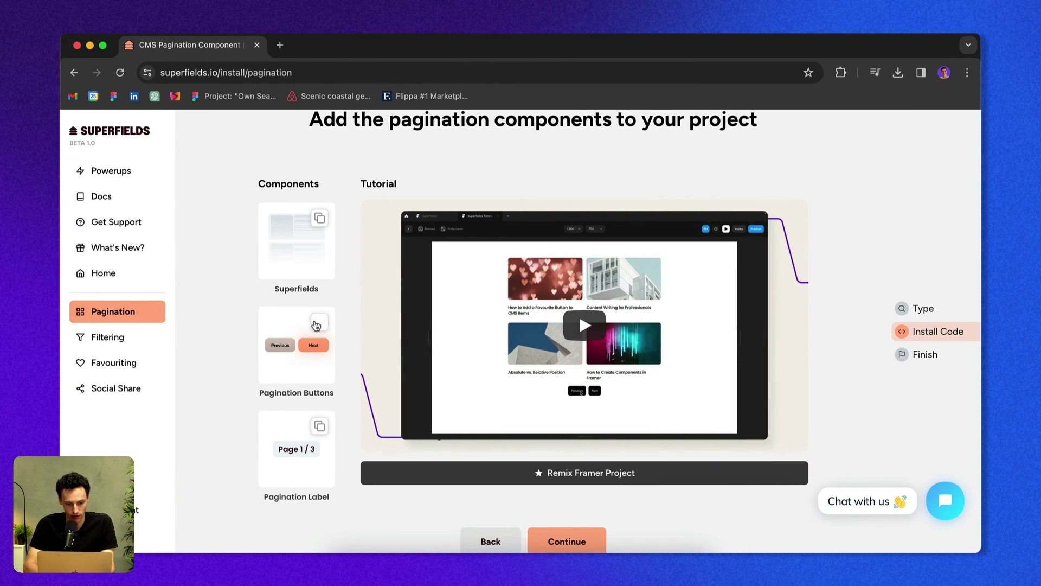
Copy the Pagination Buttons component from the Superfields site and, back in Framer, place it in the Desktop frame directly below the Superfields component.
click(316, 324)
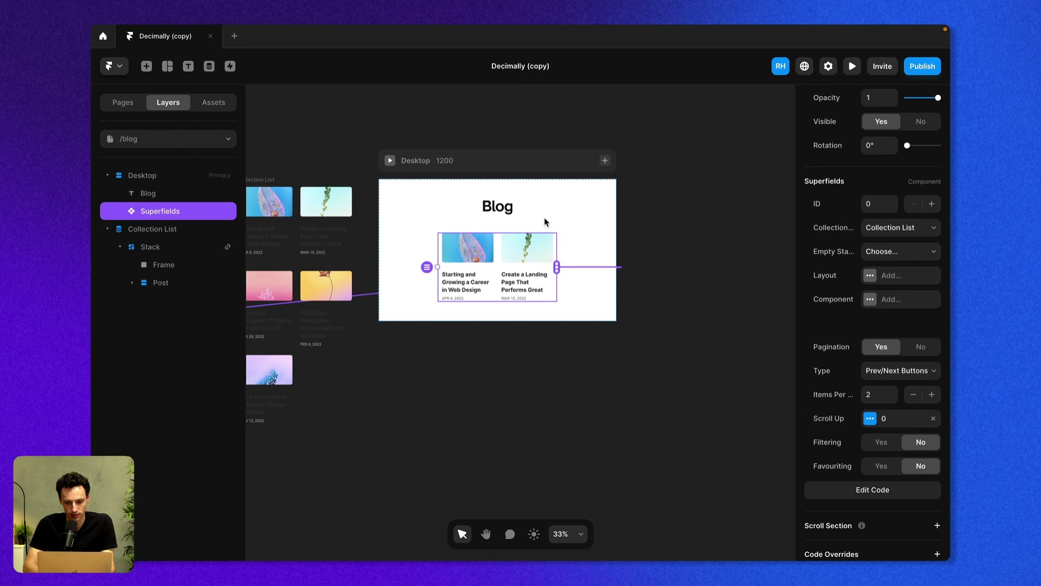
key(Escape)
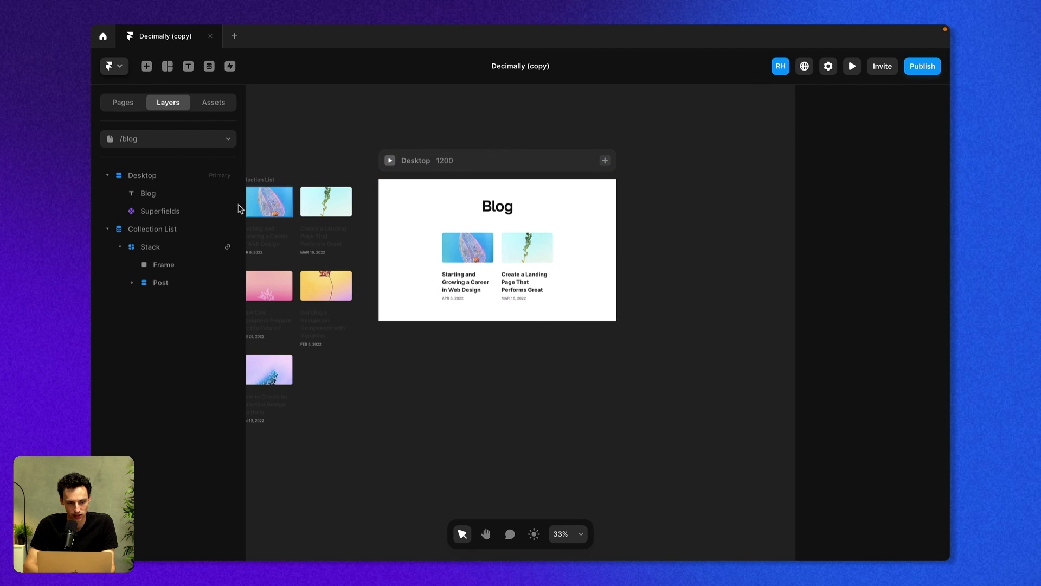
key(ctrl+v)
click(154, 303)
drag(152, 306, 175, 222)
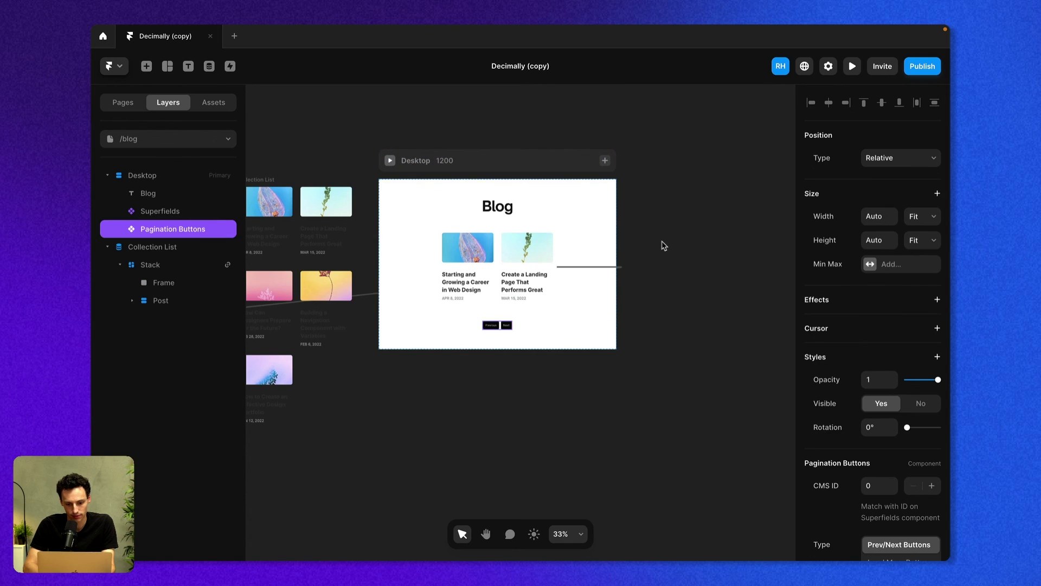
click(665, 245)
Preview the blog page and test paging forward and back through the posts with the Next and Previous pagination buttons.
click(851, 66)
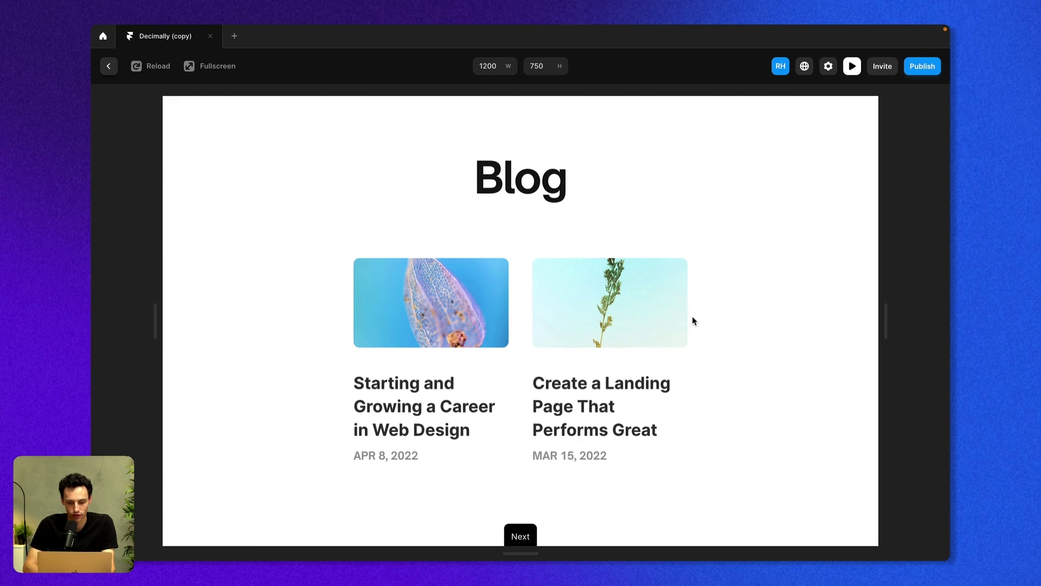
scroll(694, 322, down, 2)
click(519, 476)
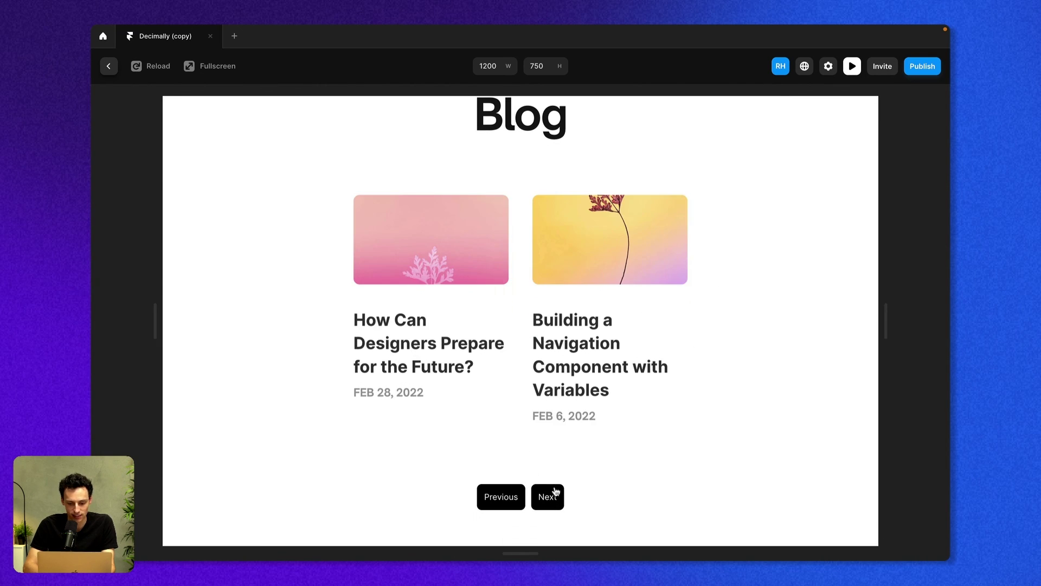
click(555, 491)
click(523, 480)
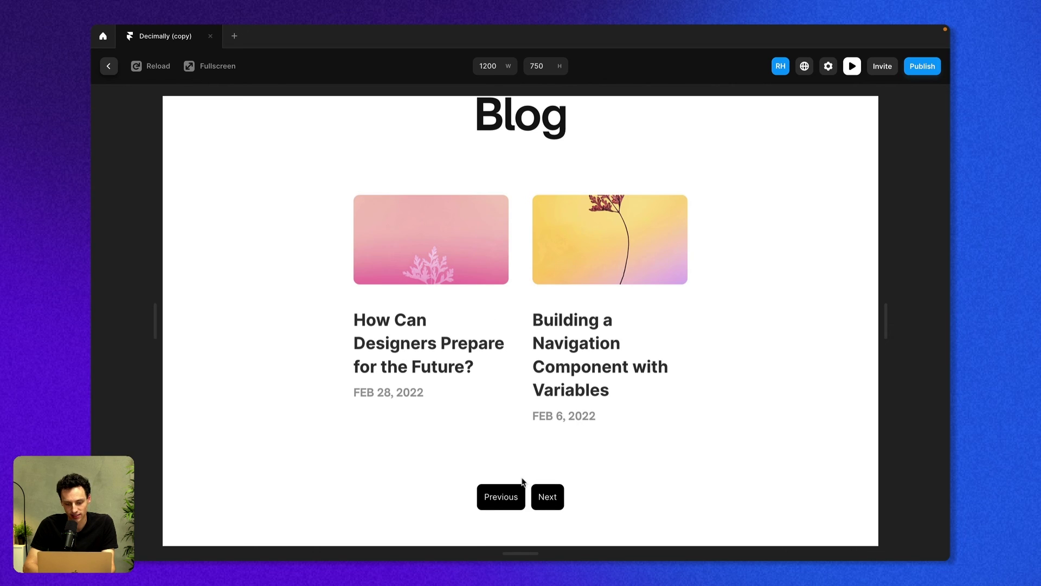
click(492, 496)
Open the "Starting and Growing a Career in Web Design" post in the preview and review its detail page down to the end.
click(434, 339)
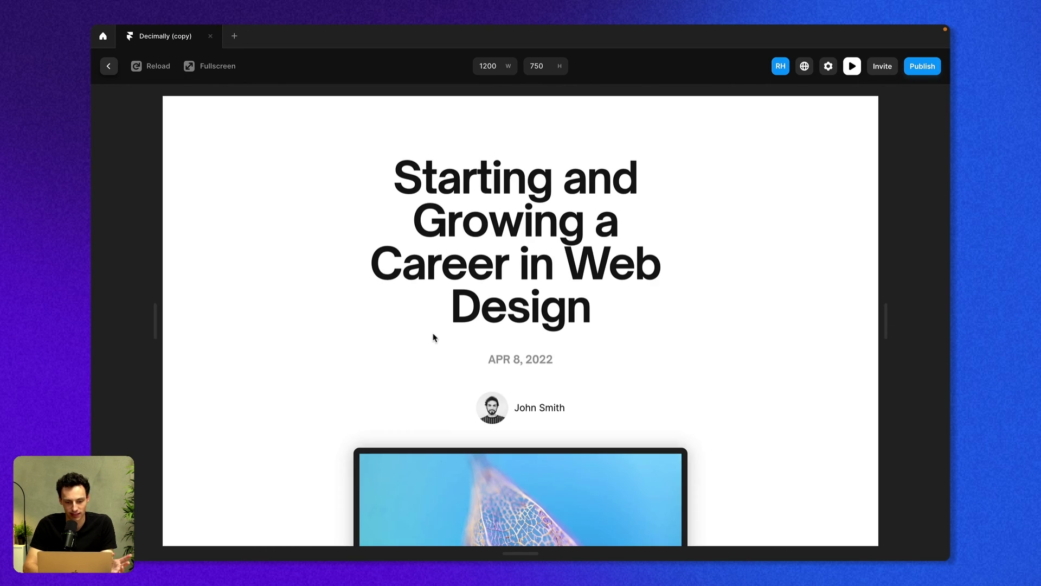
scroll(609, 366, down, 5)
scroll(609, 366, down, 10)
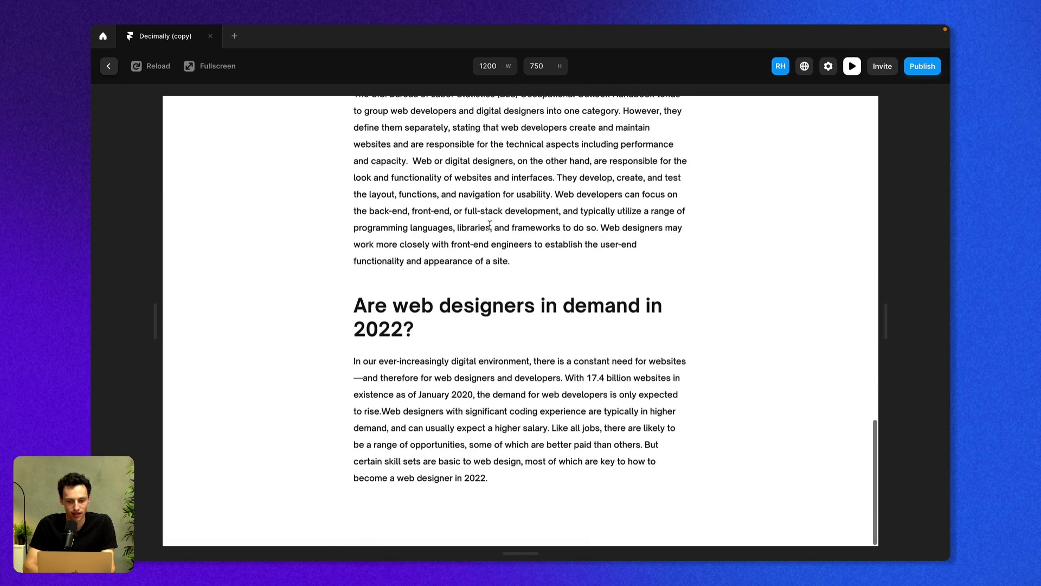
scroll(652, 277, up, 20)
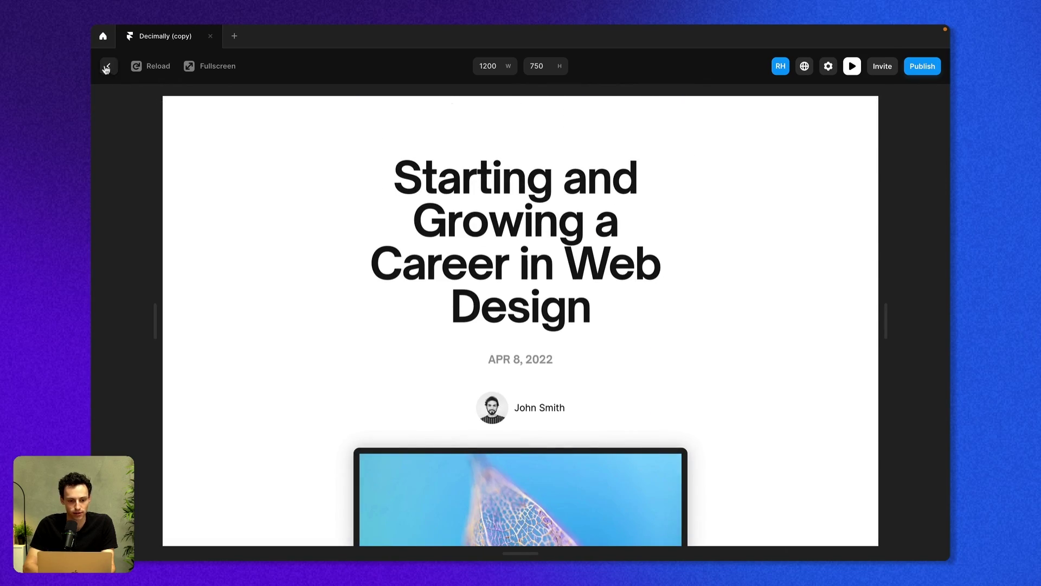